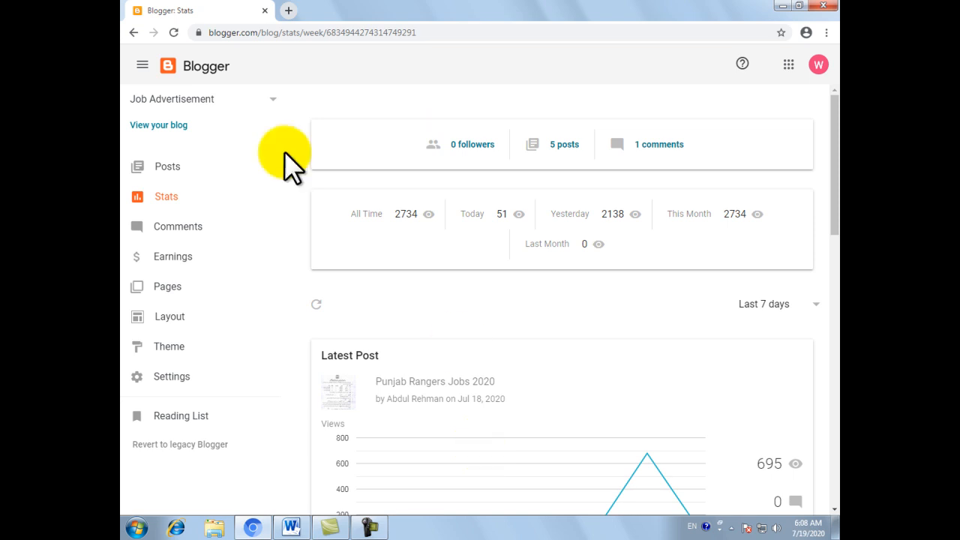
Create a new post on the Job Advertisement blog
{"action": "left_click", "coordinate": [167, 166]}
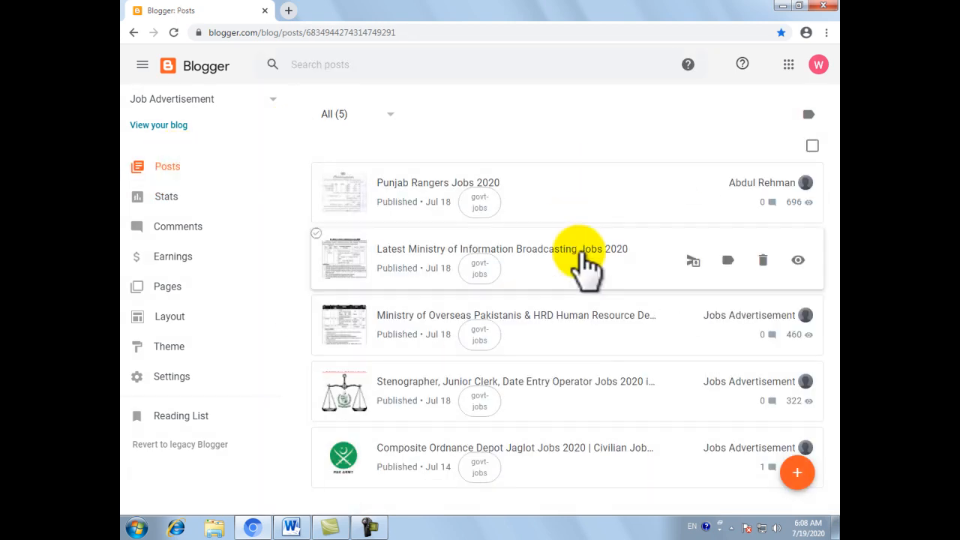
{"action": "left_click", "coordinate": [800, 471]}
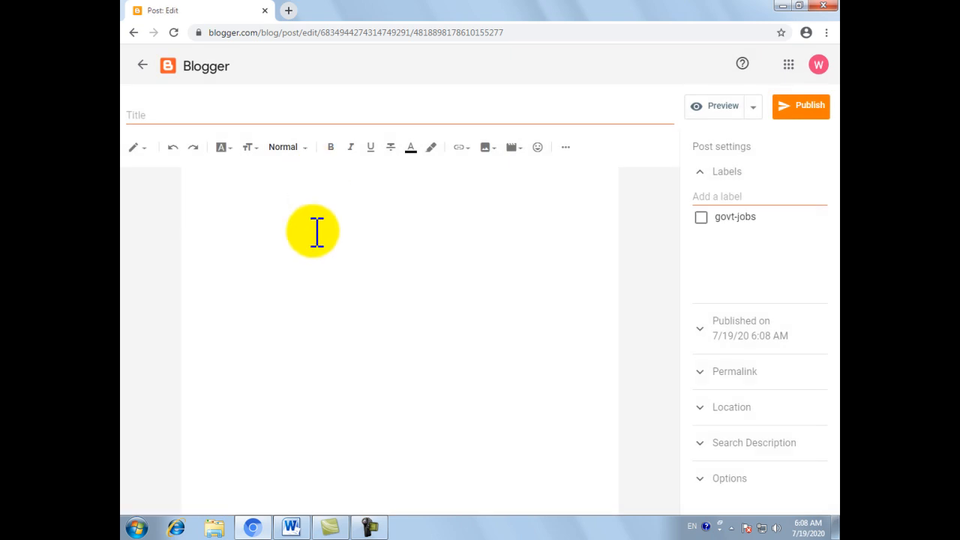
Switch to Word and copy the entire contents of the Job Advertisement document
{"action": "left_click", "coordinate": [291, 525]}
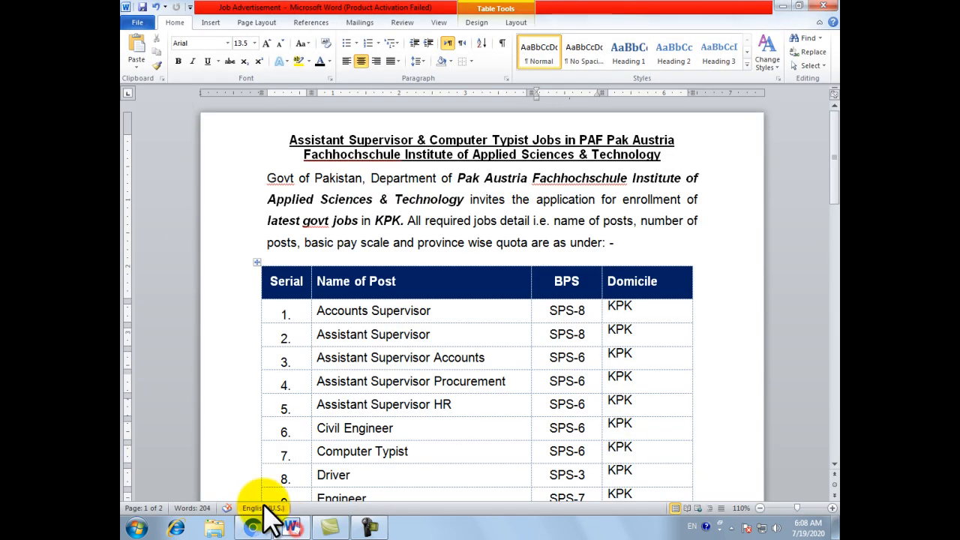
{"action": "scroll", "coordinate": [375, 358], "scroll_direction": "down", "scroll_amount": 10}
{"action": "scroll", "coordinate": [394, 351], "scroll_direction": "up", "scroll_amount": 6}
{"action": "scroll", "coordinate": [398, 352], "scroll_direction": "up", "scroll_amount": 5}
{"action": "key", "text": "ctrl+a"}
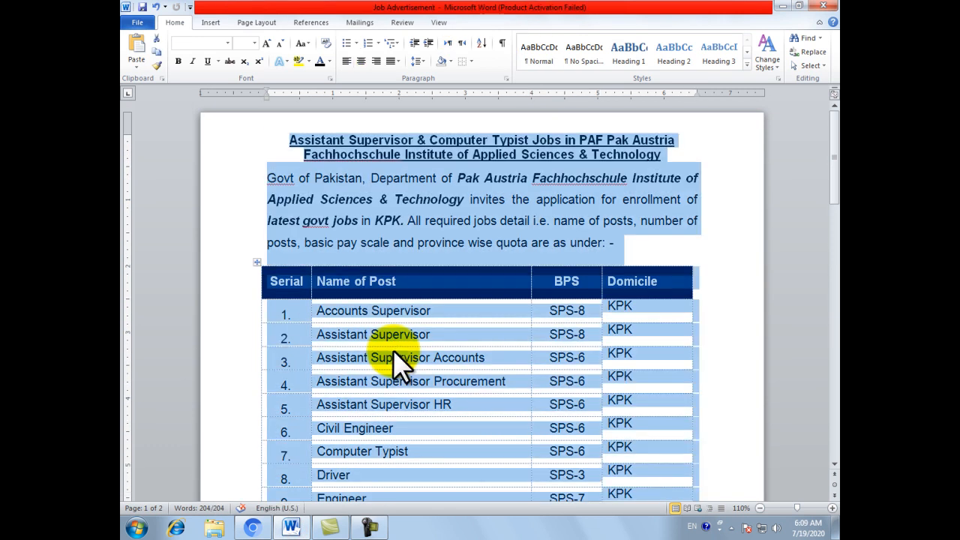
{"action": "key", "text": "ctrl+c"}
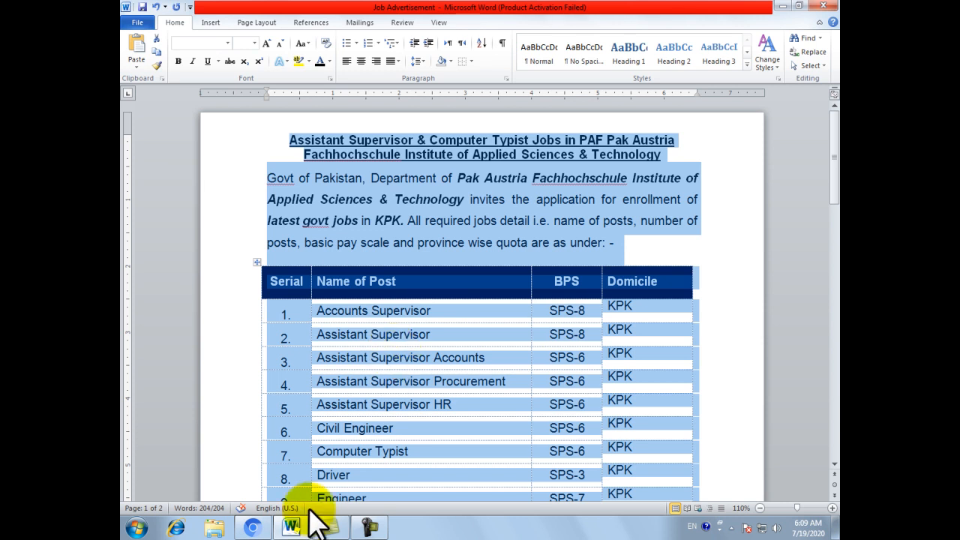
Switch back to the Blogger editor and paste the copied job advertisement into the empty post body
{"action": "left_click", "coordinate": [253, 527]}
{"action": "left_click", "coordinate": [330, 313]}
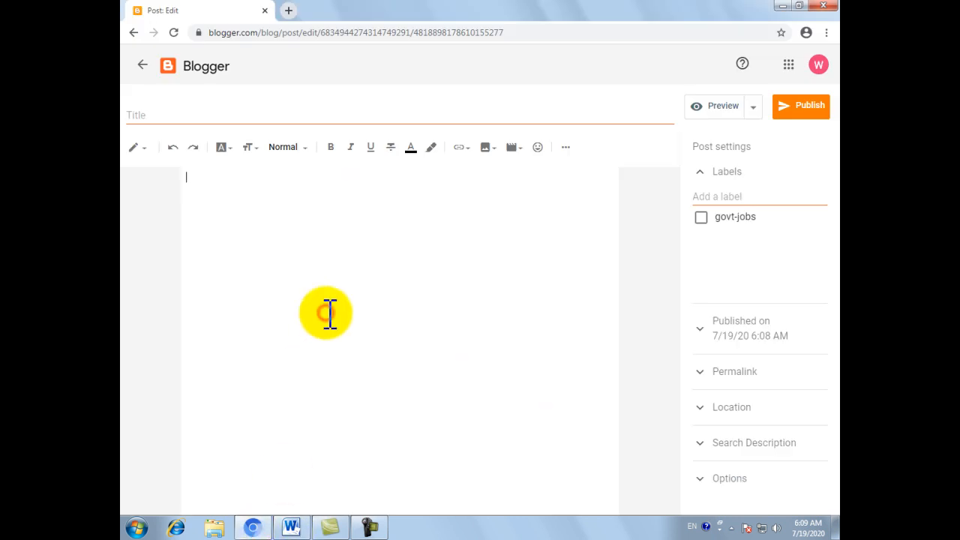
{"action": "key", "text": "ctrl+v"}
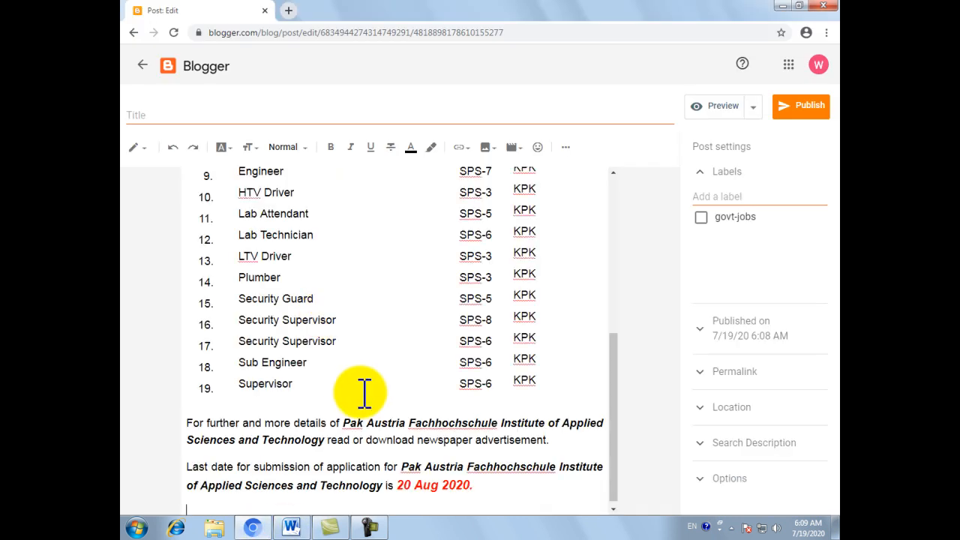
{"action": "scroll", "coordinate": [368, 397], "scroll_direction": "up", "scroll_amount": 5}
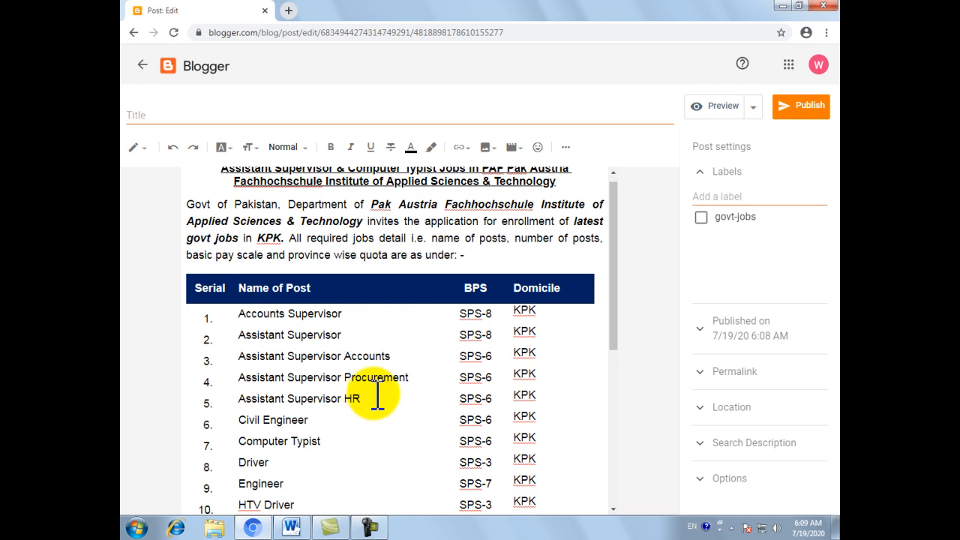
{"action": "scroll", "coordinate": [377, 394], "scroll_direction": "down", "scroll_amount": 5}
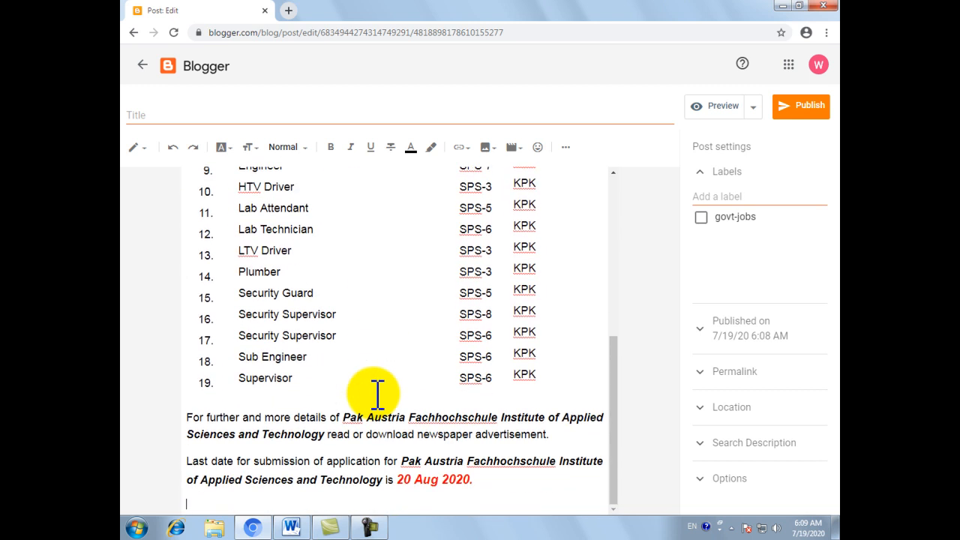
{"action": "scroll", "coordinate": [377, 394], "scroll_direction": "up", "scroll_amount": 5}
{"action": "scroll", "coordinate": [378, 394], "scroll_direction": "down", "scroll_amount": 1}
Move the heading "Assistant Supervisor & Computer Typist Jobs in PAF Pak Austria Fachhochschule Institute of Applied Sciences & Technology" from the body into the post title
{"action": "scroll", "coordinate": [288, 168], "scroll_direction": "up", "scroll_amount": 2}
{"action": "left_click_drag", "start_coordinate": [208, 181], "coordinate": [577, 193]}
{"action": "key", "text": "ctrl+x"}
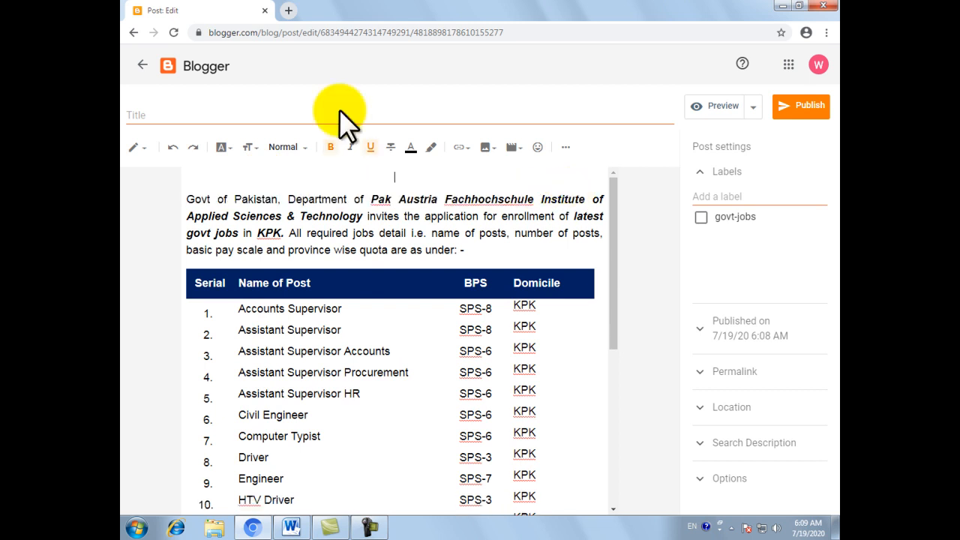
{"action": "left_click", "coordinate": [210, 117]}
{"action": "key", "text": "ctrl+v"}
Try to delete the empty line above the introductory paragraph, and undo the deletion
{"action": "left_click", "coordinate": [298, 177]}
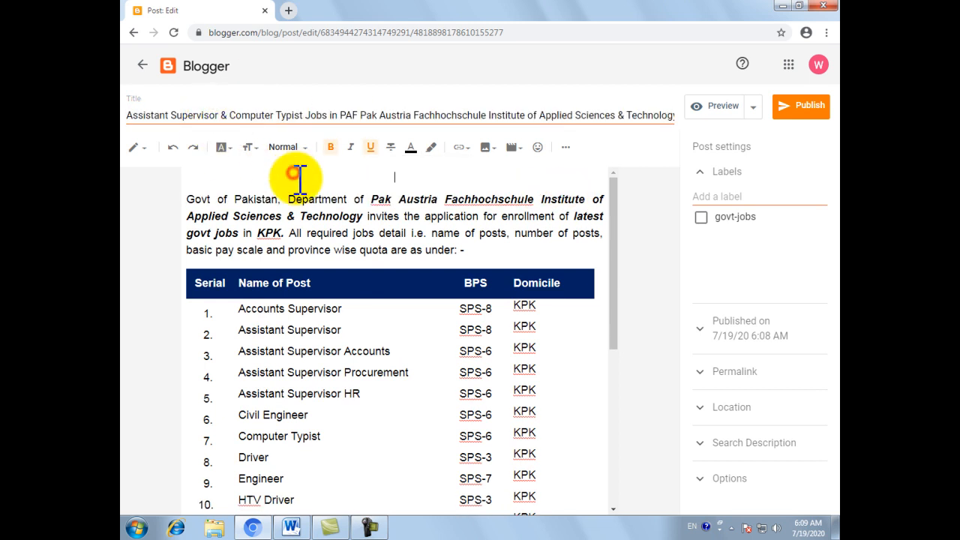
{"action": "key", "text": "Delete"}
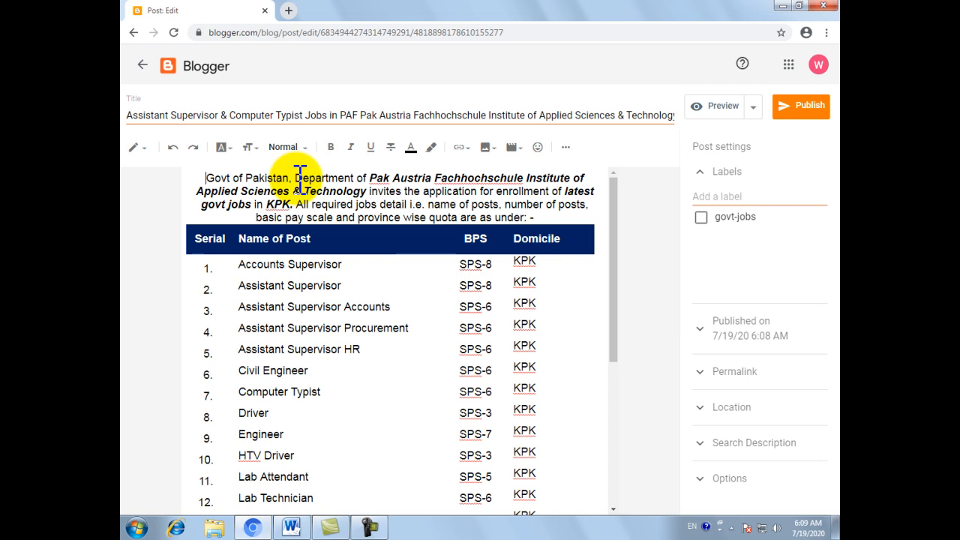
{"action": "key", "text": "ctrl+z"}
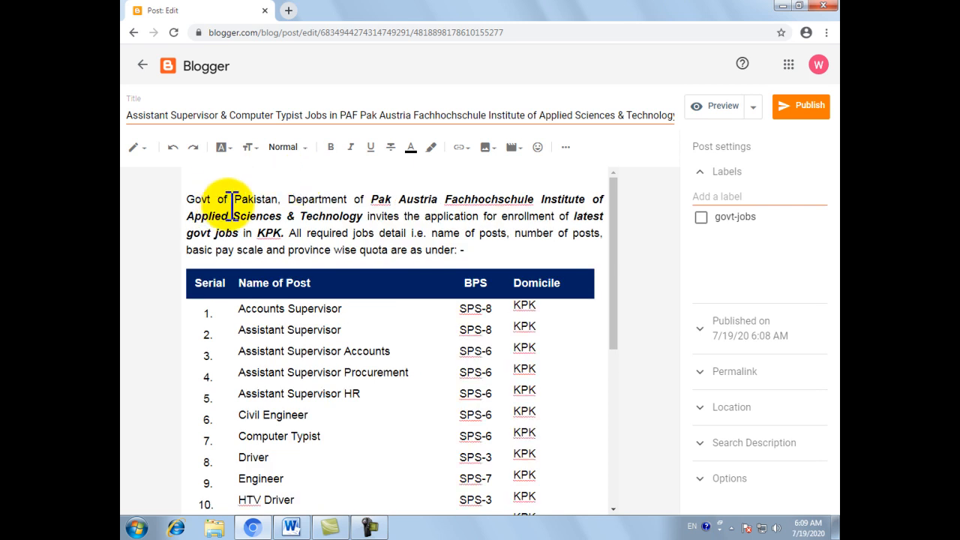
Insert the newspaper advertisement image "1" from the Desktop below the application deadline paragraph at the end of the post
{"action": "scroll", "coordinate": [279, 274], "scroll_direction": "down", "scroll_amount": 1}
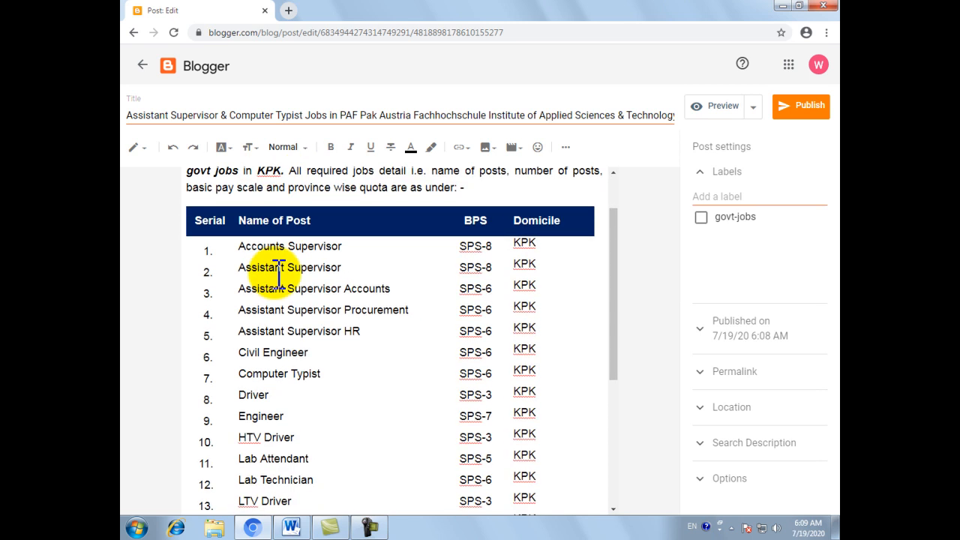
{"action": "scroll", "coordinate": [357, 316], "scroll_direction": "up", "scroll_amount": 1}
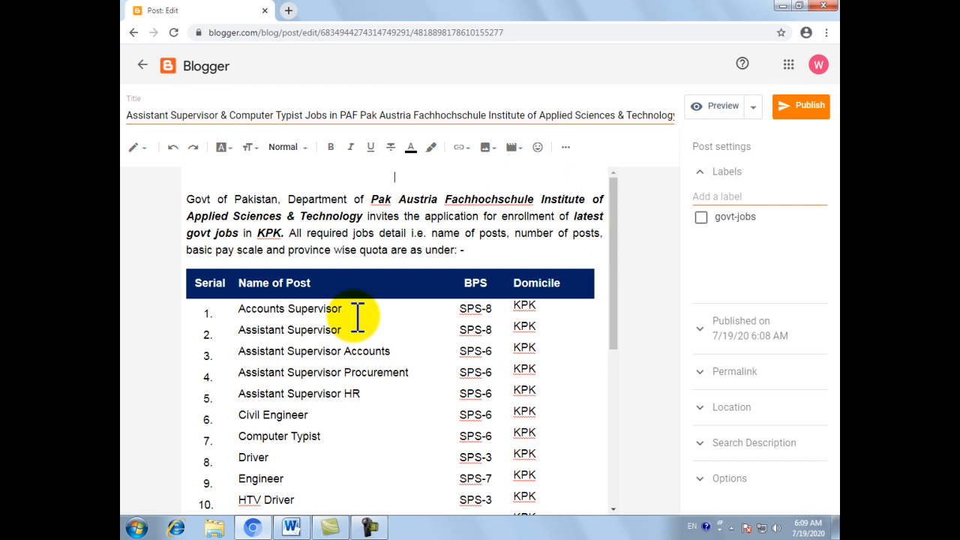
{"action": "scroll", "coordinate": [357, 317], "scroll_direction": "down", "scroll_amount": 5}
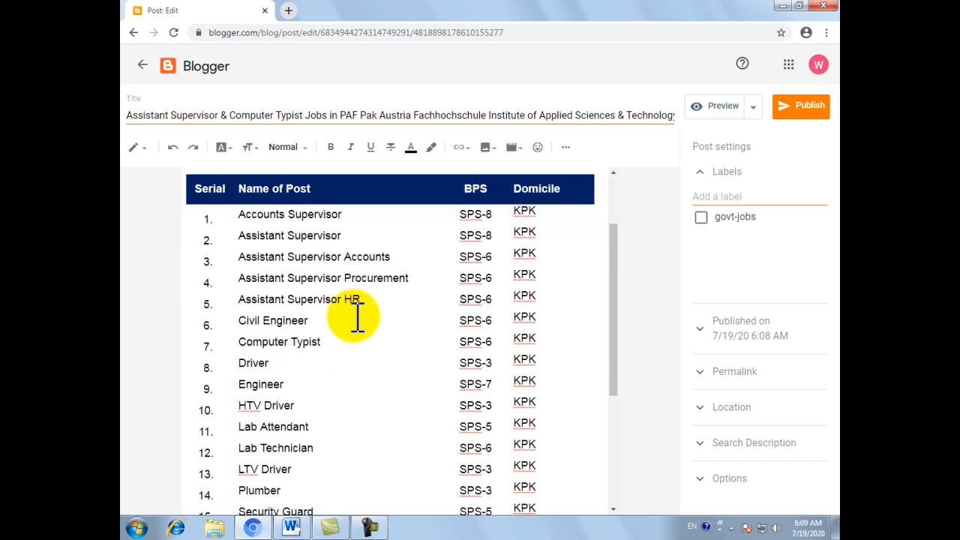
{"action": "left_click", "coordinate": [482, 480]}
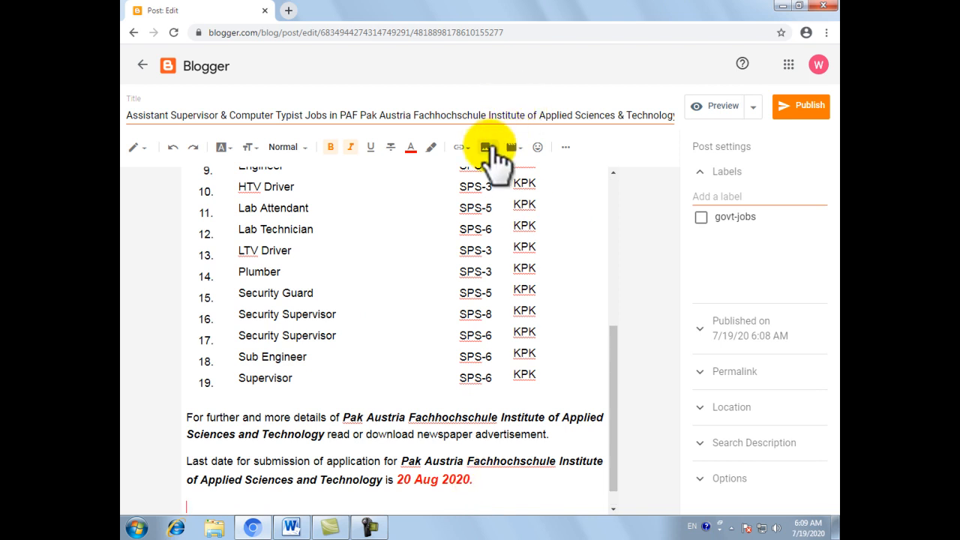
{"action": "left_click", "coordinate": [489, 147]}
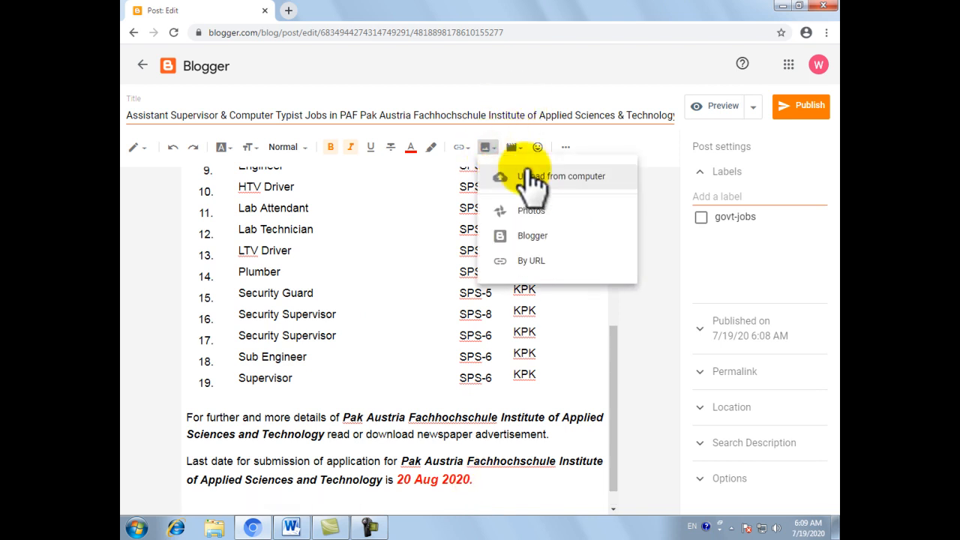
{"action": "left_click", "coordinate": [525, 173]}
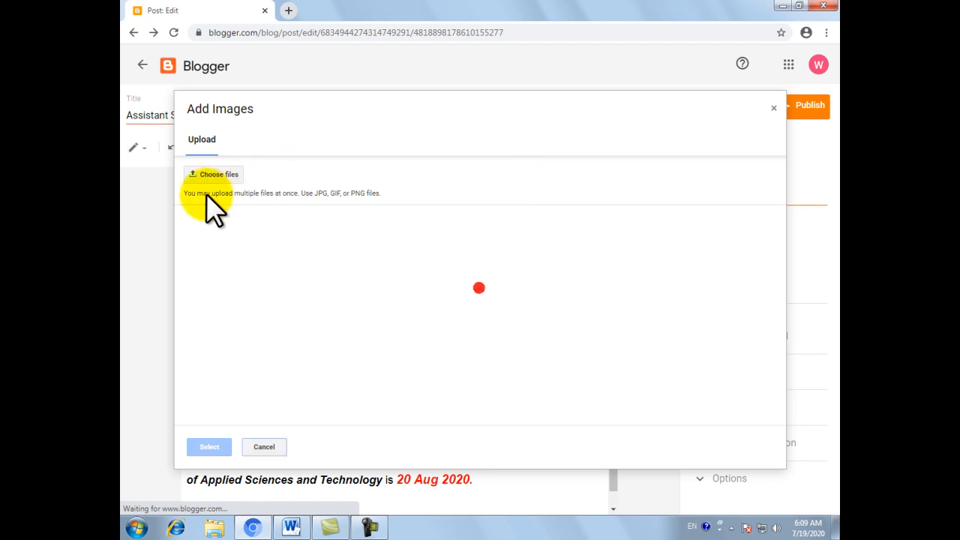
{"action": "left_click", "coordinate": [203, 174]}
{"action": "left_click", "coordinate": [167, 86]}
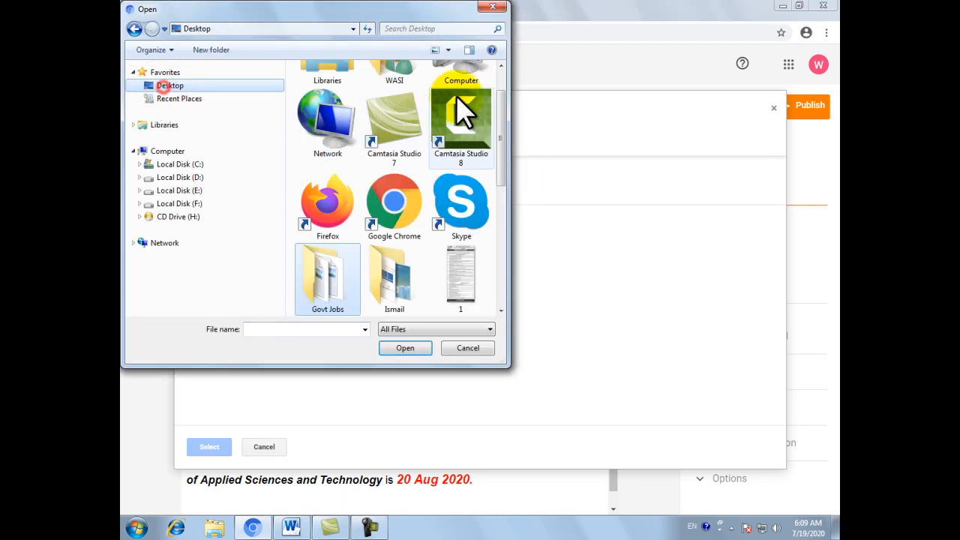
{"action": "left_click_drag", "start_coordinate": [501, 105], "coordinate": [504, 180]}
{"action": "double_click", "coordinate": [461, 86]}
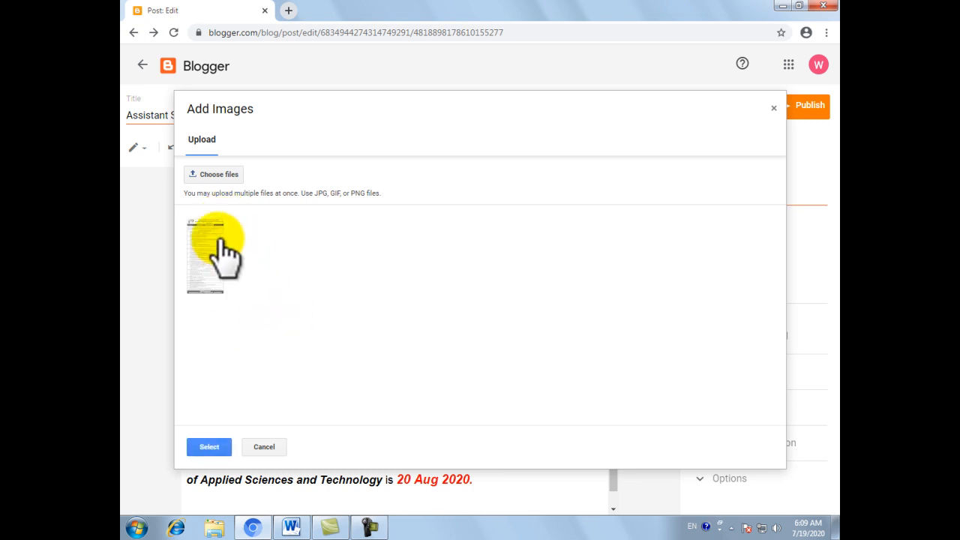
{"action": "double_click", "coordinate": [214, 244]}
{"action": "scroll", "coordinate": [471, 364], "scroll_direction": "down", "scroll_amount": 3}
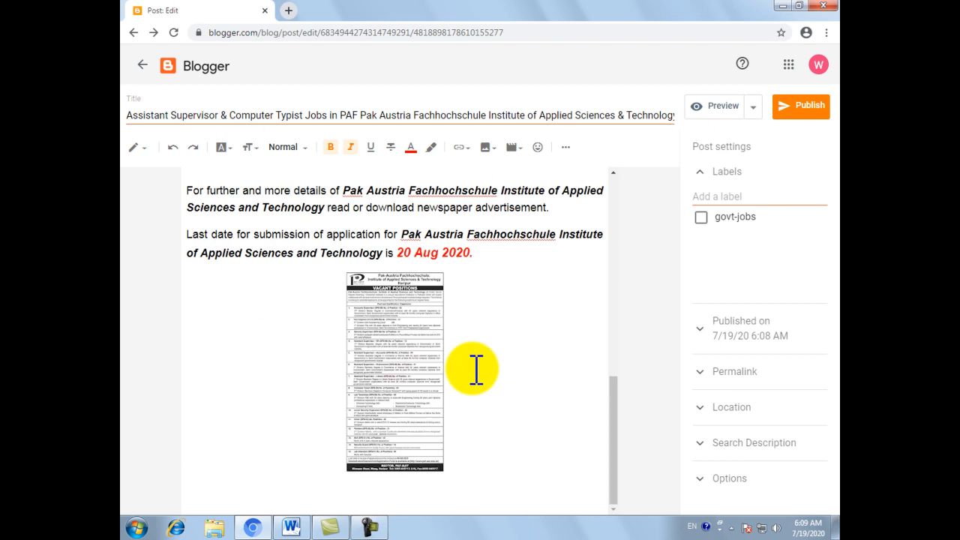
{"action": "scroll", "coordinate": [427, 337], "scroll_direction": "down", "scroll_amount": 5}
Copy "Pak Austria Fachhochschule Institute of Applied Sciences & Technology" from the post title and paste it as the advertisement image's alt text
{"action": "scroll", "coordinate": [407, 326], "scroll_direction": "up", "scroll_amount": 1}
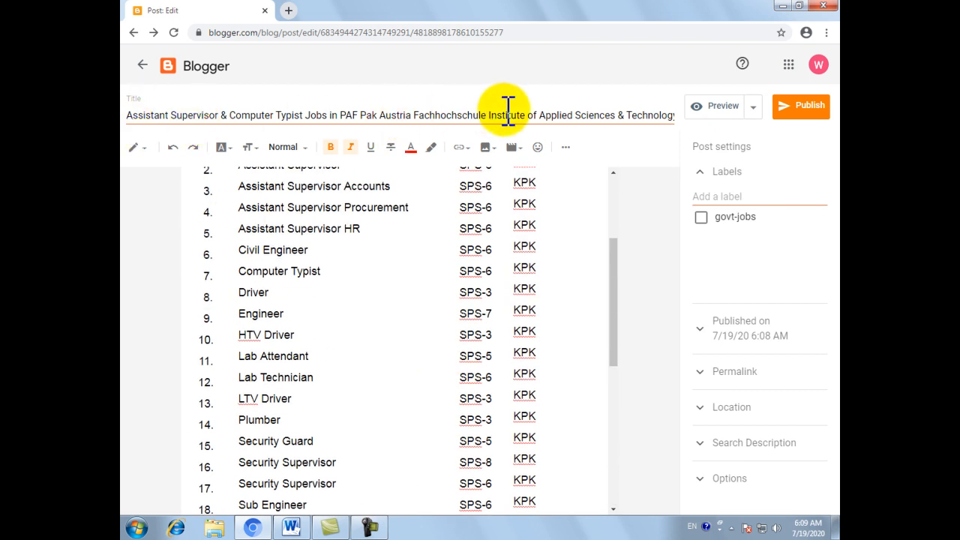
{"action": "left_click_drag", "start_coordinate": [361, 116], "coordinate": [675, 119]}
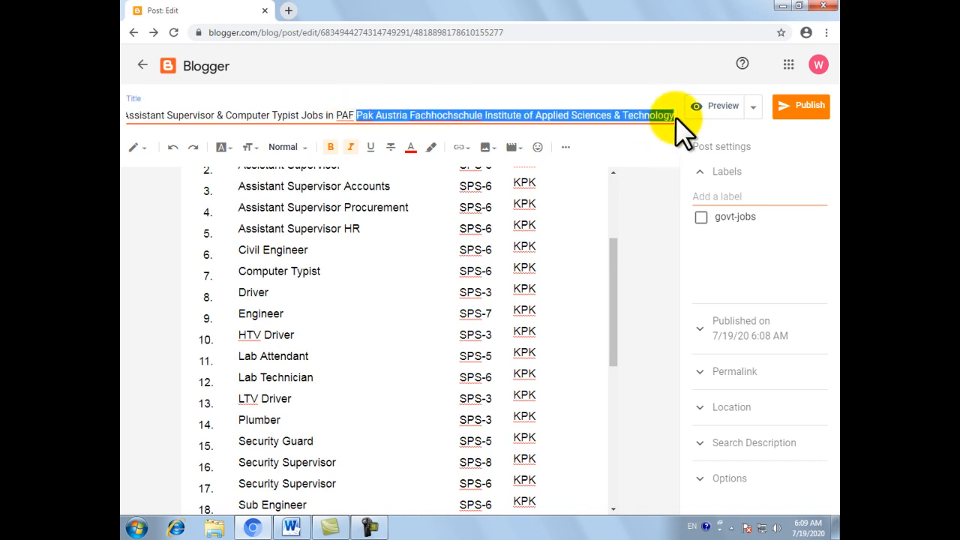
{"action": "scroll", "coordinate": [394, 363], "scroll_direction": "down", "scroll_amount": 5}
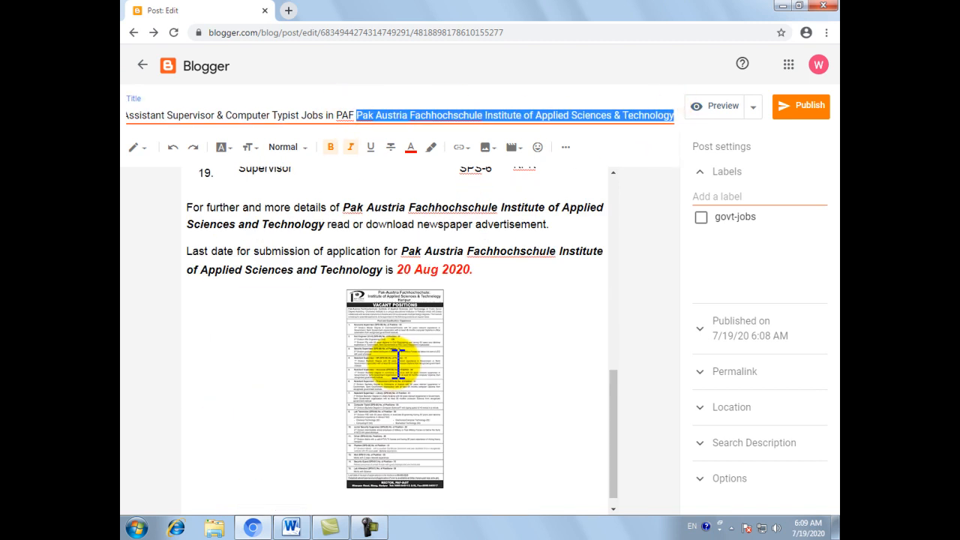
{"action": "left_click", "coordinate": [402, 284]}
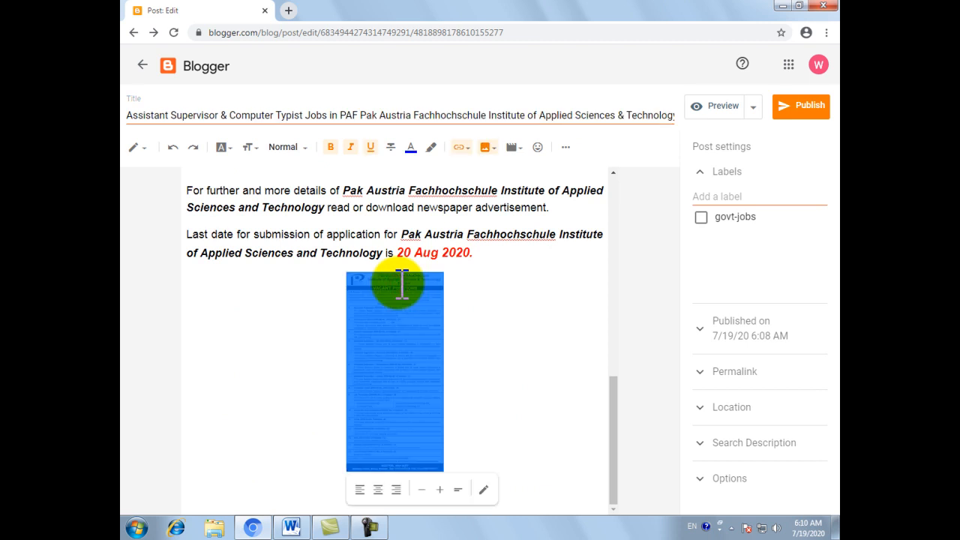
{"action": "left_click", "coordinate": [484, 487]}
{"action": "left_click", "coordinate": [407, 198]}
{"action": "key", "text": "ctrl+v"}
Set the image's title text to "Pak Austria Fachhochschule Institute of Applied Sciences & Technology jobs 2020"
{"action": "left_click", "coordinate": [403, 242]}
{"action": "key", "text": "ctrl+v"}
{"action": "type", "text": "jobs 2"}
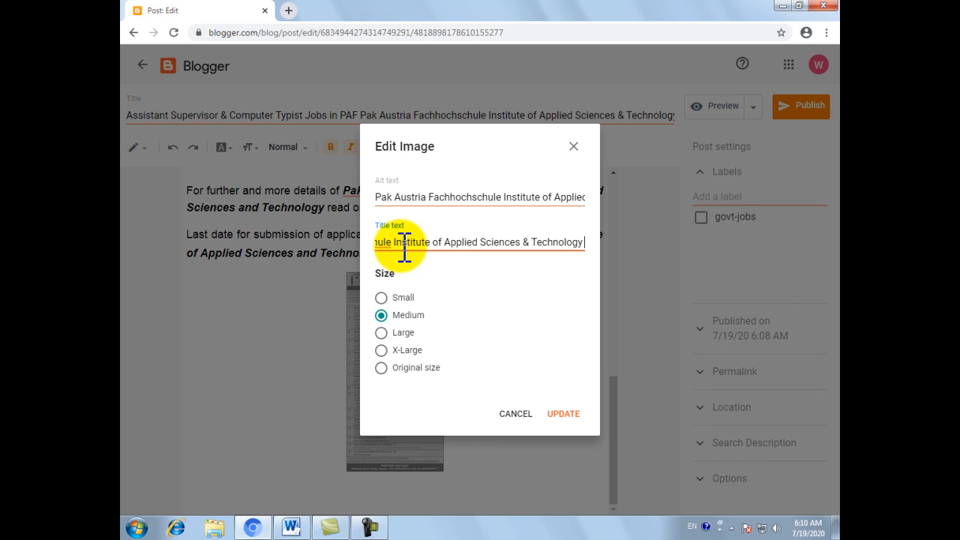
{"action": "type", "text": "020"}
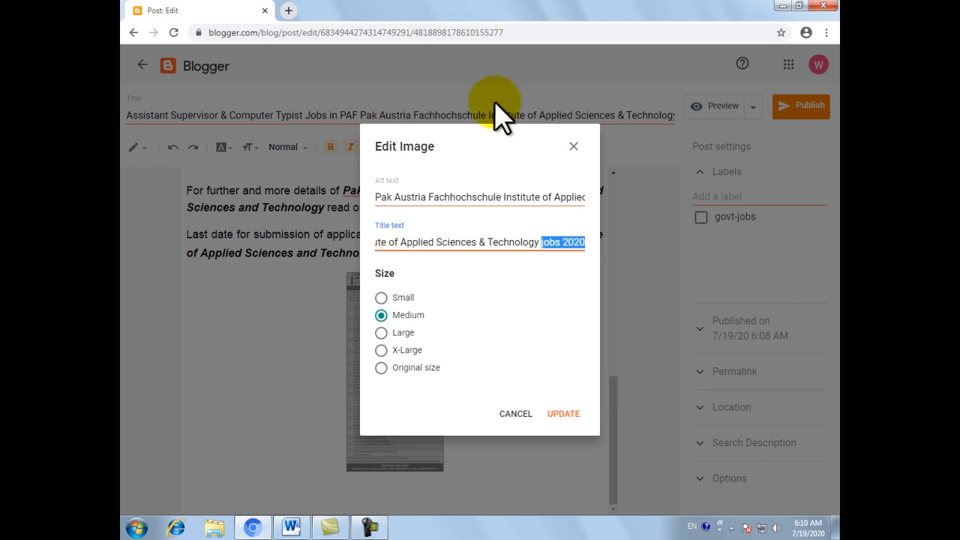
Append "jobs 2020" to the end of the image's alt text
{"action": "left_click", "coordinate": [564, 198]}
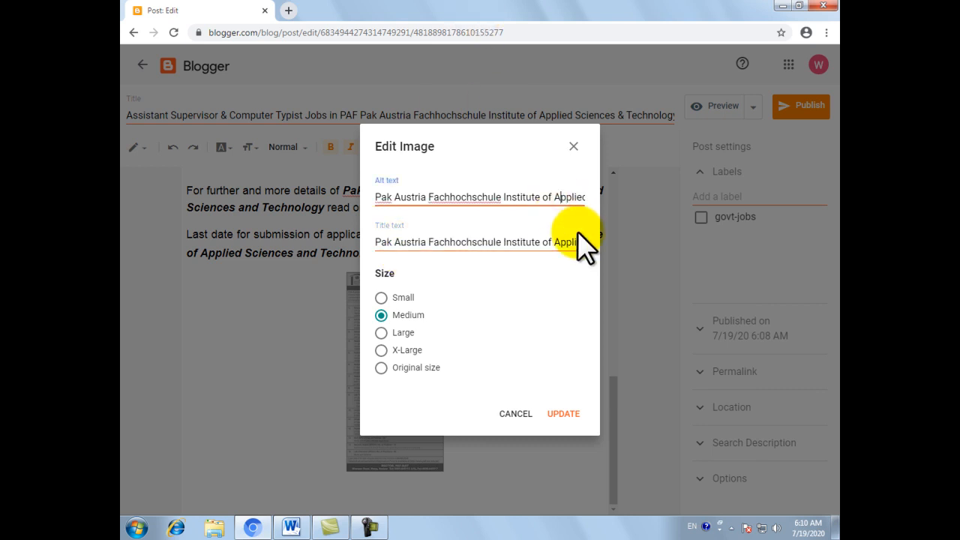
{"action": "key", "text": "Right"}
{"action": "key", "text": "Right"}
{"action": "key", "text": "Right"}
{"action": "key", "text": "Right"}
{"action": "key", "text": "Right"}
{"action": "key", "text": "Right"}
{"action": "key", "text": "Right"}
{"action": "key", "text": "Right"}
{"action": "key", "text": "Right"}
{"action": "key", "text": "Right"}
{"action": "key", "text": "Right"}
{"action": "key", "text": "Right"}
{"action": "key", "text": "Right"}
{"action": "key", "text": "Right"}
{"action": "key", "text": "Right"}
{"action": "key", "text": "Right"}
{"action": "key", "text": "Right"}
{"action": "key", "text": "Right"}
{"action": "key", "text": "Right"}
{"action": "key", "text": "Right"}
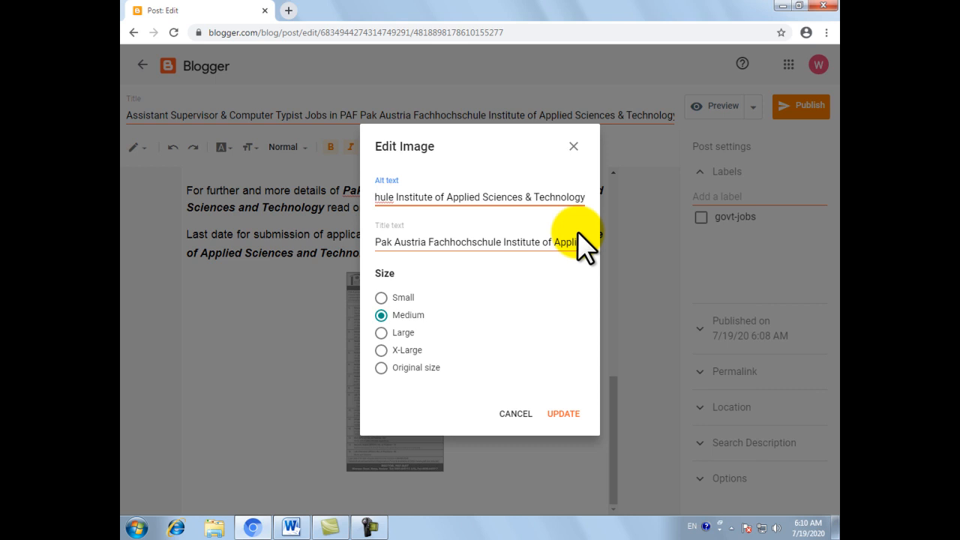
{"action": "type", "text": "jobs 2020"}
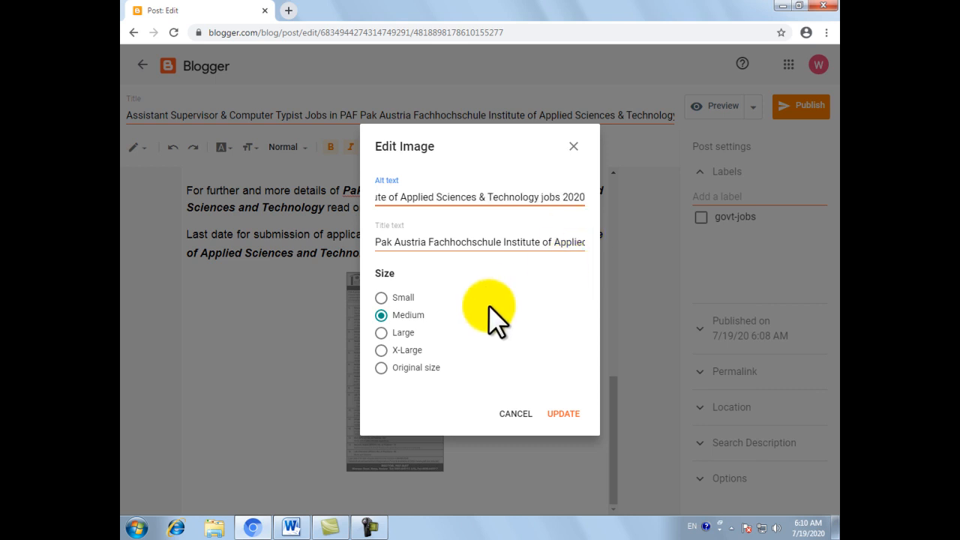
Set the advertisement image's size to X-Large, apply the image changes and deselect the image
{"action": "left_click", "coordinate": [381, 350]}
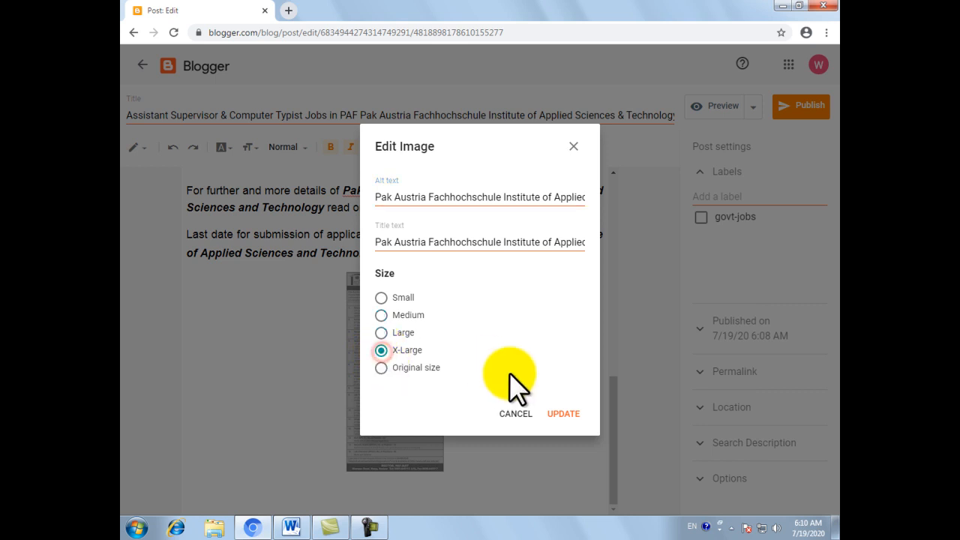
{"action": "left_click", "coordinate": [557, 412]}
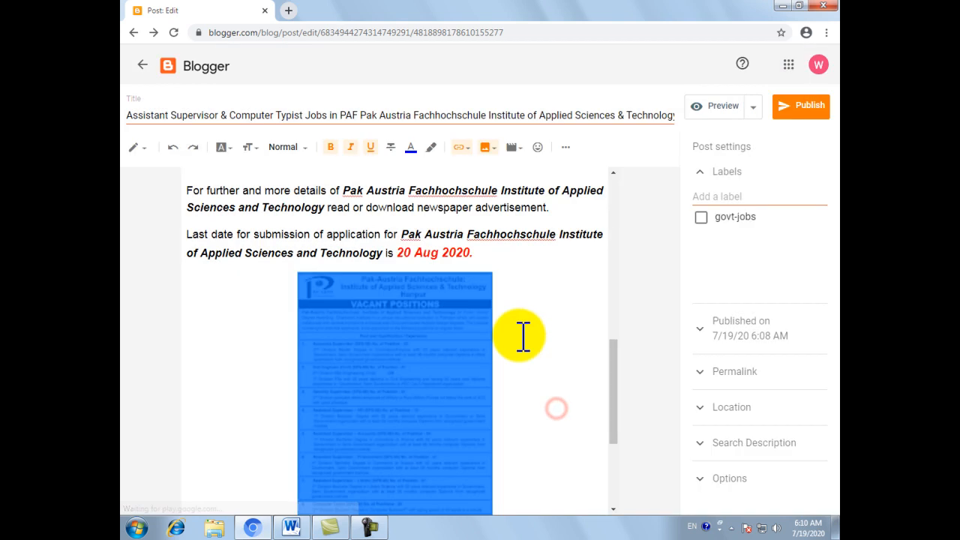
{"action": "left_click", "coordinate": [519, 336]}
{"action": "scroll", "coordinate": [370, 337], "scroll_direction": "down", "scroll_amount": 3}
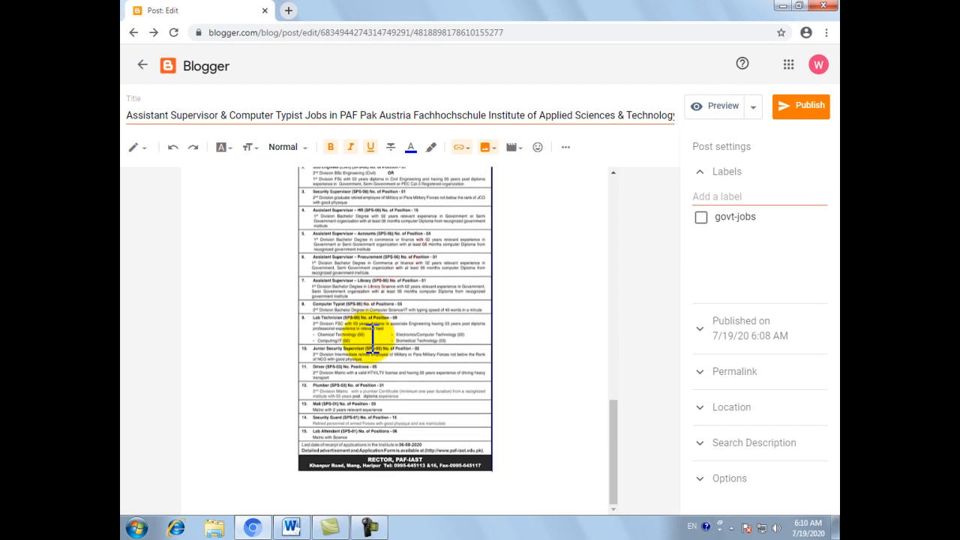
{"action": "left_click", "coordinate": [391, 497]}
{"action": "scroll", "coordinate": [393, 472], "scroll_direction": "up", "scroll_amount": 1}
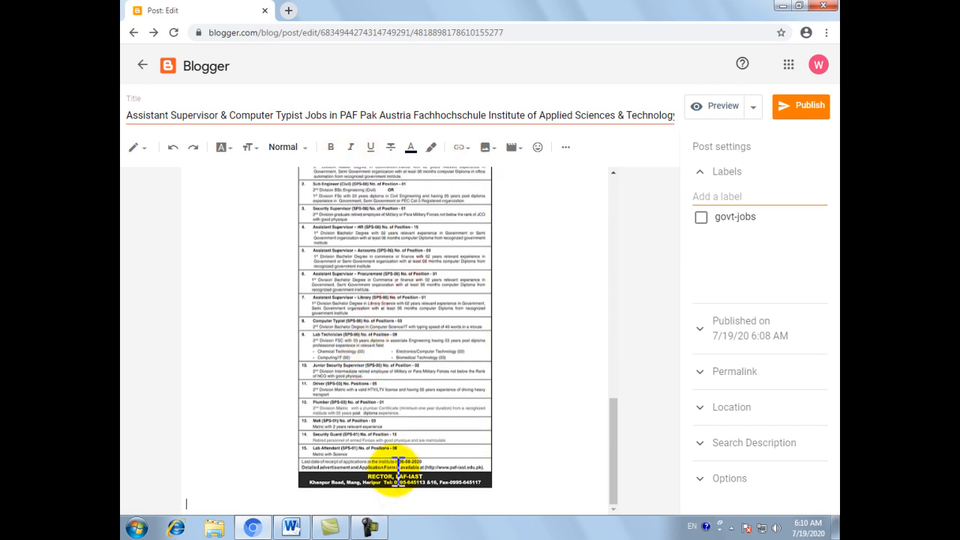
Turn on a caption for the newspaper advertisement image in the post
{"action": "left_click", "coordinate": [466, 323]}
{"action": "left_click", "coordinate": [527, 388]}
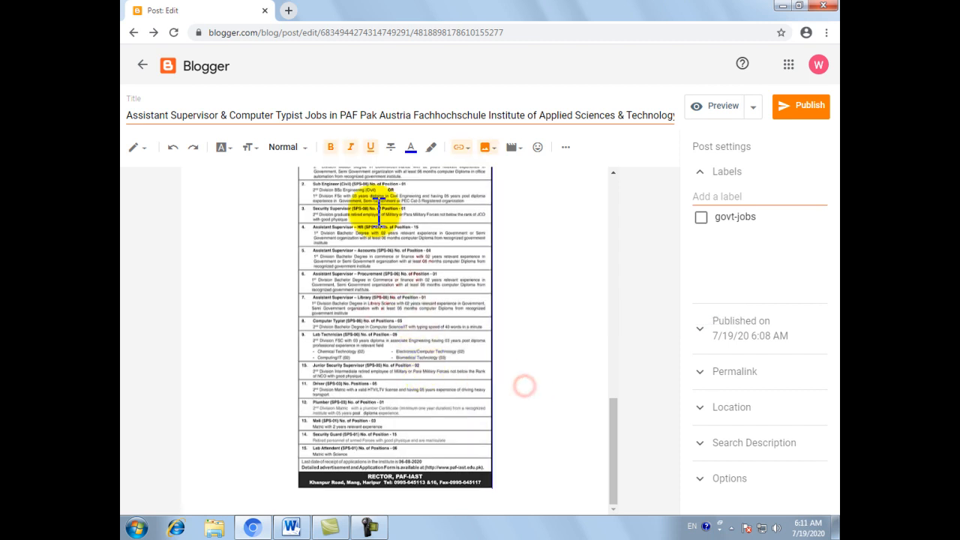
{"action": "scroll", "coordinate": [369, 352], "scroll_direction": "up", "scroll_amount": 2}
{"action": "scroll", "coordinate": [370, 347], "scroll_direction": "up", "scroll_amount": 2}
{"action": "scroll", "coordinate": [370, 347], "scroll_direction": "down", "scroll_amount": 3}
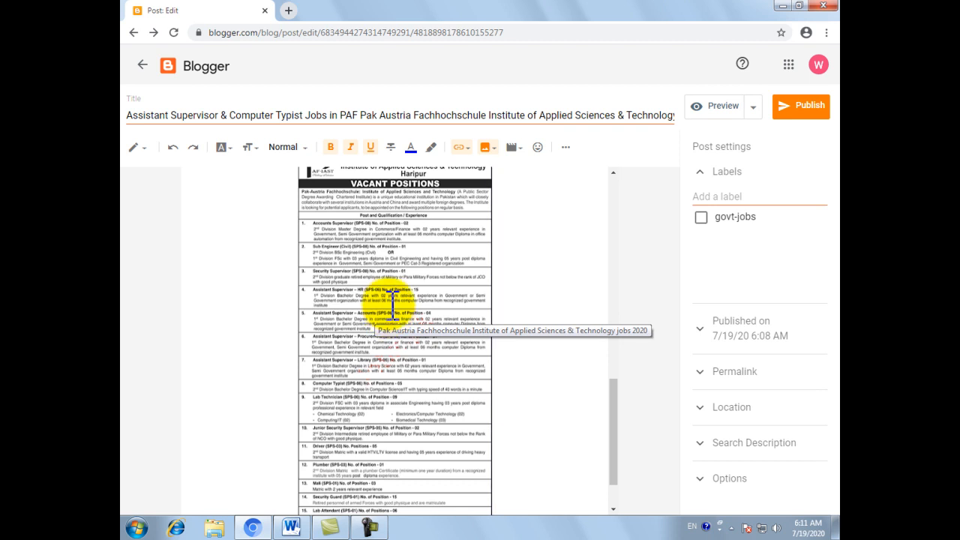
{"action": "left_click", "coordinate": [391, 304]}
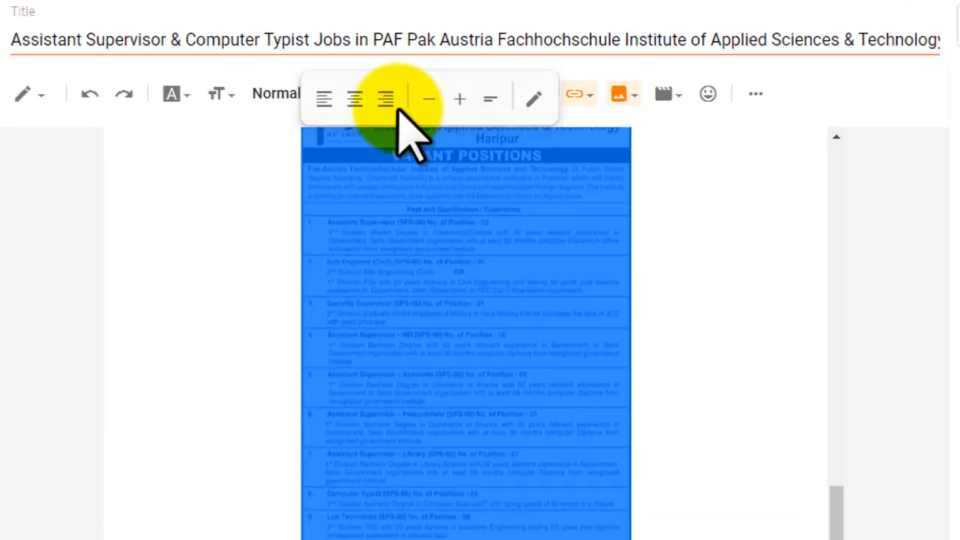
{"action": "left_click", "coordinate": [489, 99]}
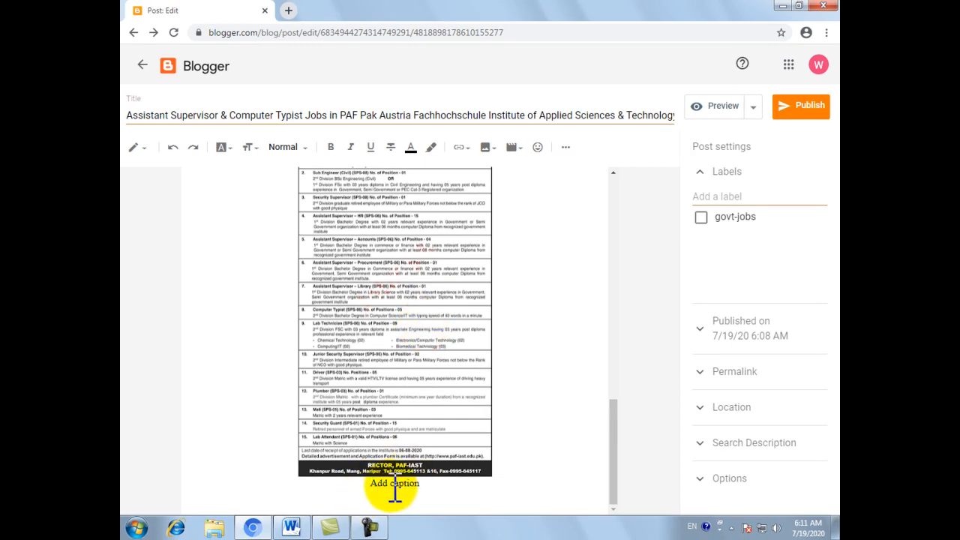
Replace the image's placeholder caption with "Assistant Supervisor & Computer Typist Jobs in PAF" copied from the post title
{"action": "left_click_drag", "start_coordinate": [372, 484], "coordinate": [420, 484]}
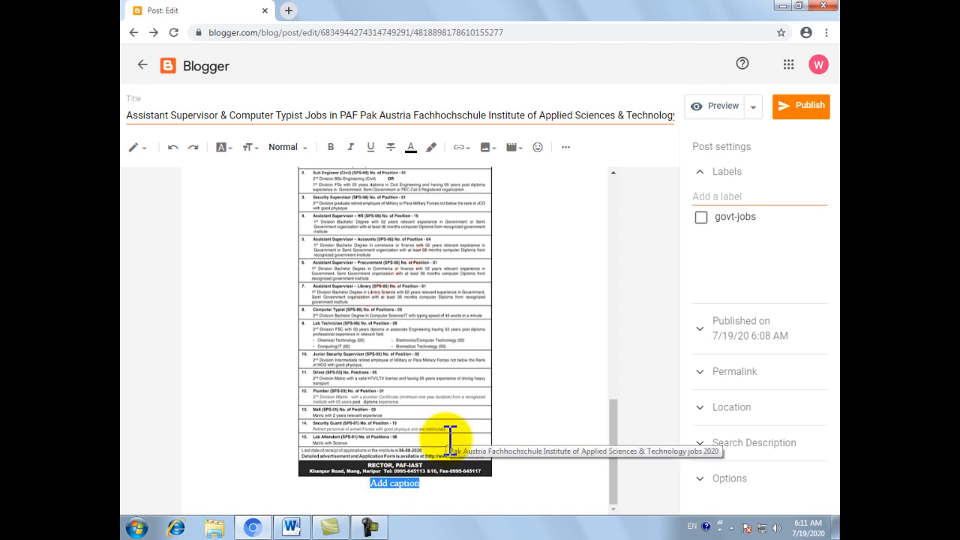
{"action": "type", "text": "jobs 2020"}
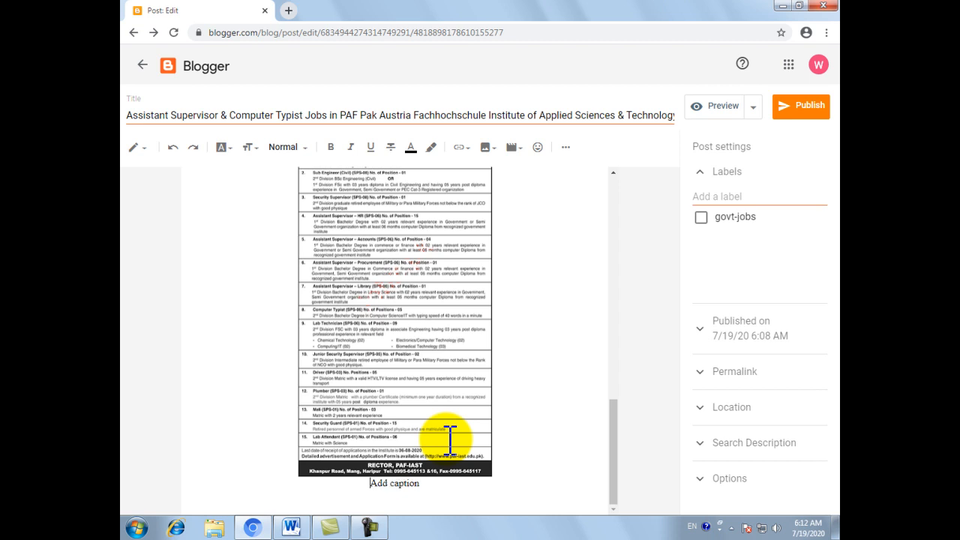
{"action": "scroll", "coordinate": [375, 332], "scroll_direction": "up", "scroll_amount": 3}
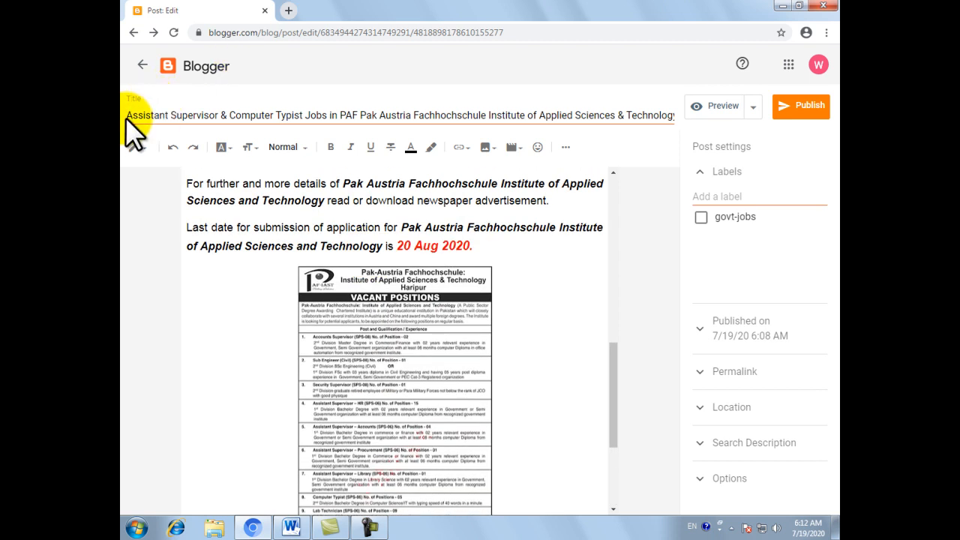
{"action": "left_click_drag", "start_coordinate": [126, 116], "coordinate": [361, 118]}
{"action": "key", "text": "ctrl+c"}
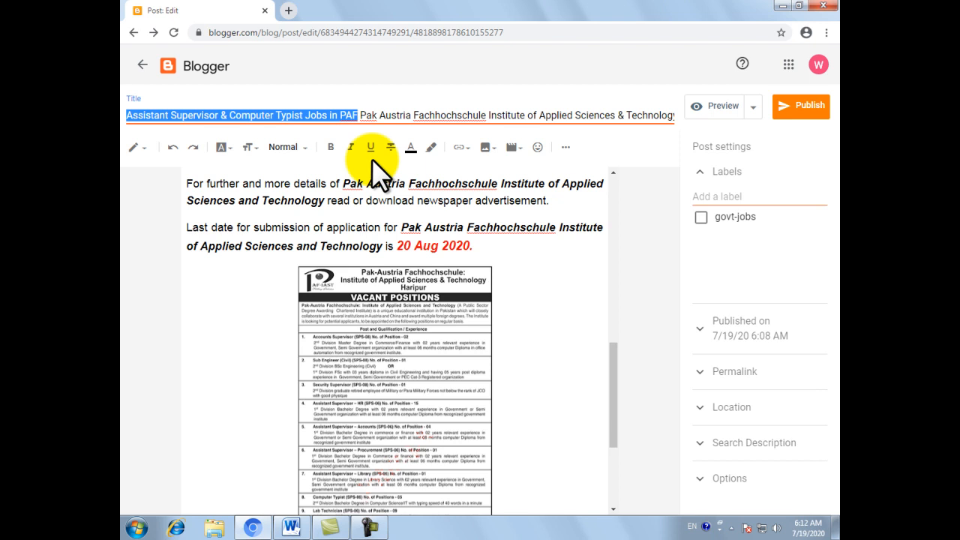
{"action": "scroll", "coordinate": [390, 270], "scroll_direction": "down", "scroll_amount": 3}
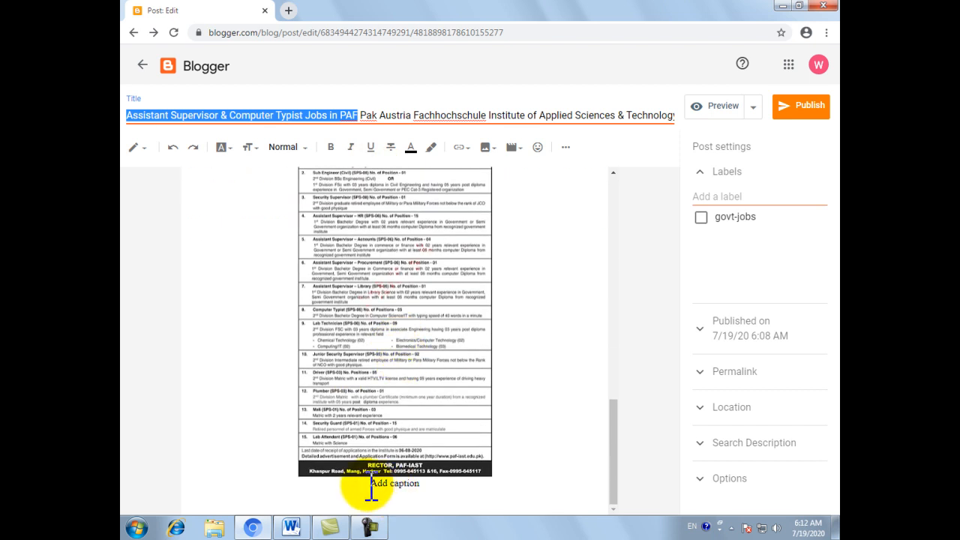
{"action": "left_click_drag", "start_coordinate": [372, 483], "coordinate": [422, 488]}
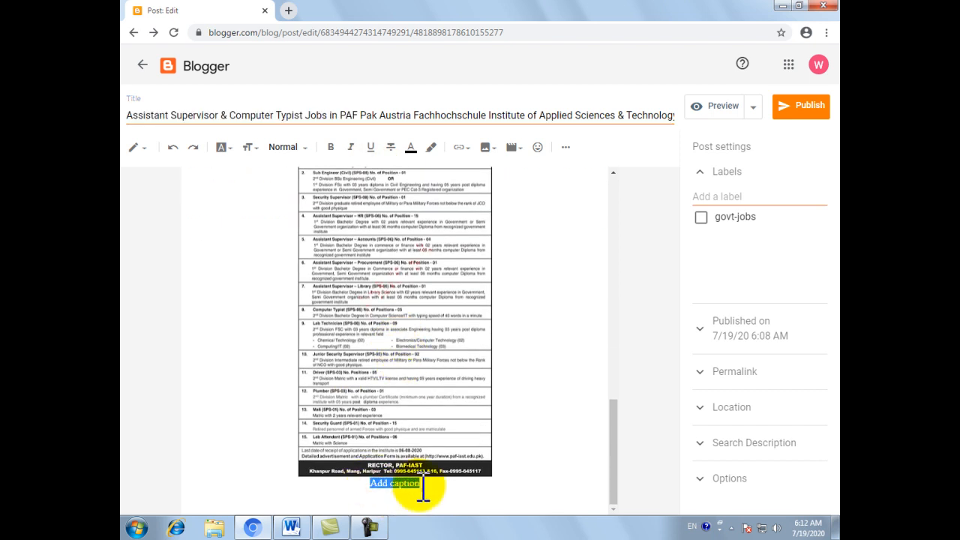
{"action": "key", "text": "ctrl+v"}
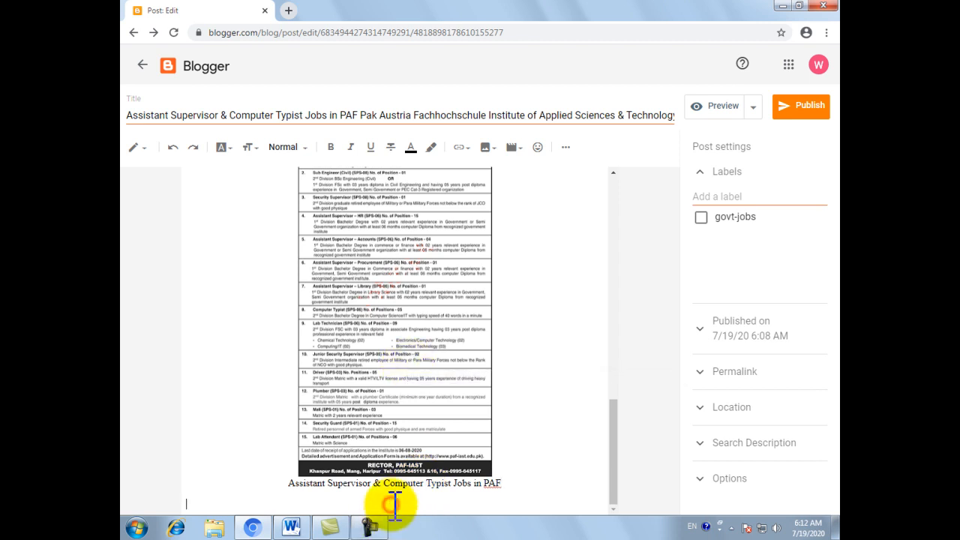
Assign the govt-jobs label to the post and check its publication date and time settings
{"action": "scroll", "coordinate": [405, 386], "scroll_direction": "up", "scroll_amount": 2}
{"action": "scroll", "coordinate": [405, 387], "scroll_direction": "up", "scroll_amount": 8}
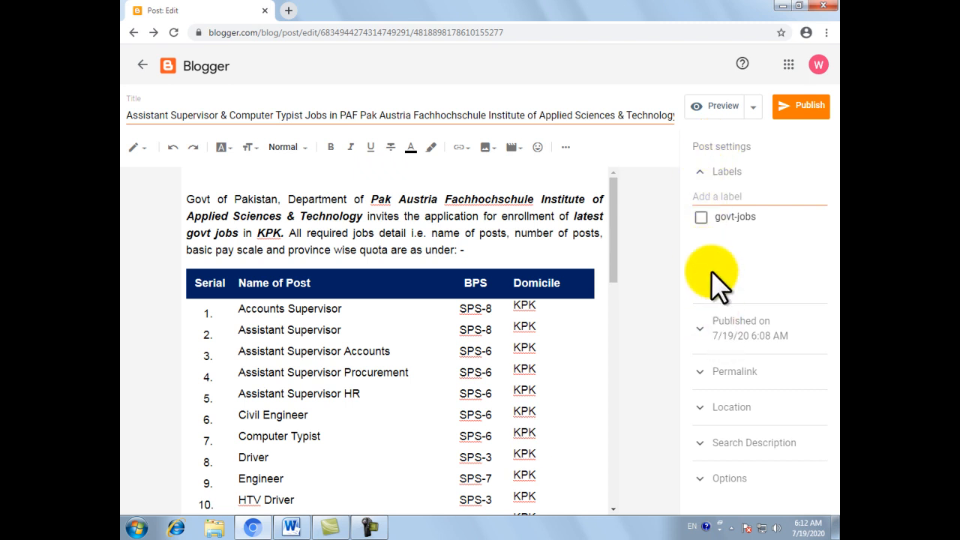
{"action": "left_click", "coordinate": [708, 222]}
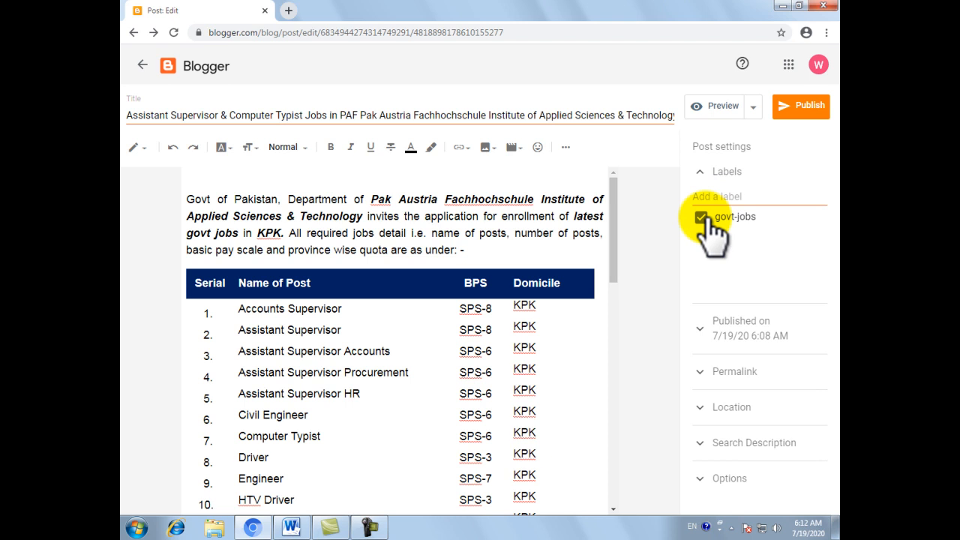
{"action": "left_click", "coordinate": [735, 327]}
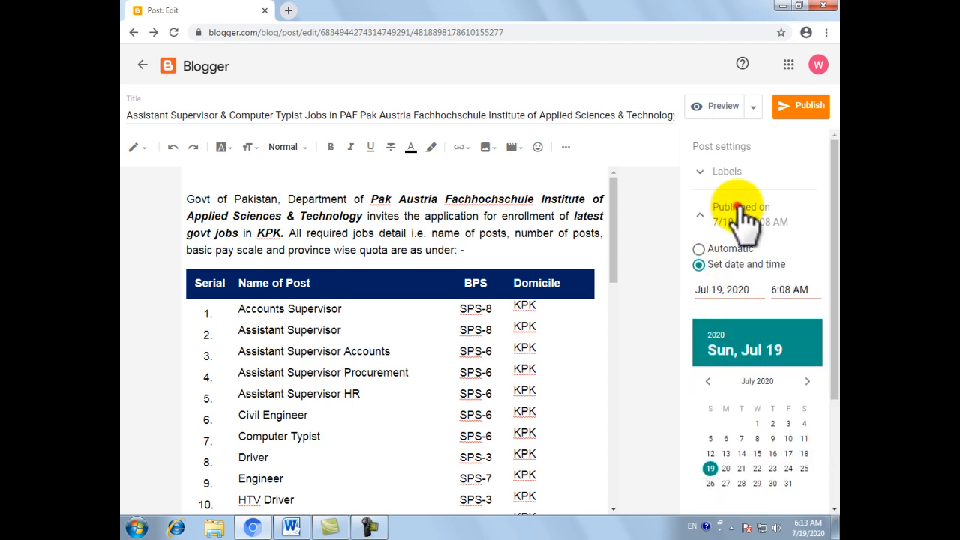
{"action": "left_click", "coordinate": [738, 208]}
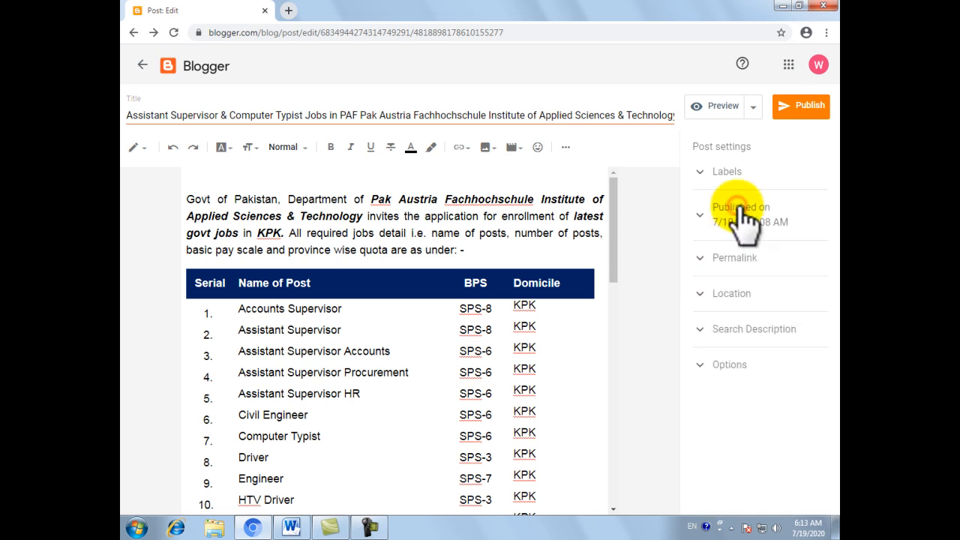
Review the post's automatic permalink and switch the post to a custom permalink
{"action": "left_click", "coordinate": [720, 259]}
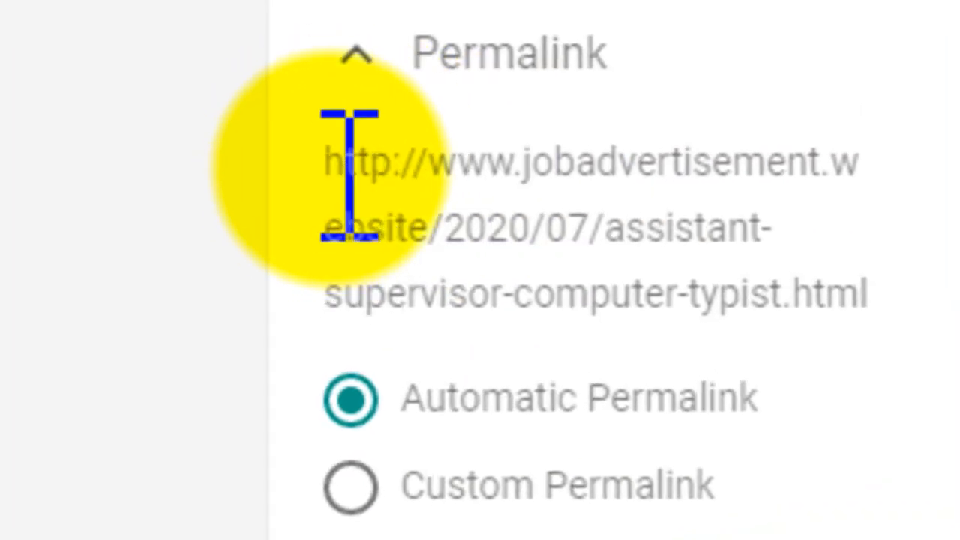
{"action": "left_click_drag", "start_coordinate": [561, 237], "coordinate": [838, 244]}
{"action": "left_click_drag", "start_coordinate": [872, 174], "coordinate": [878, 183]}
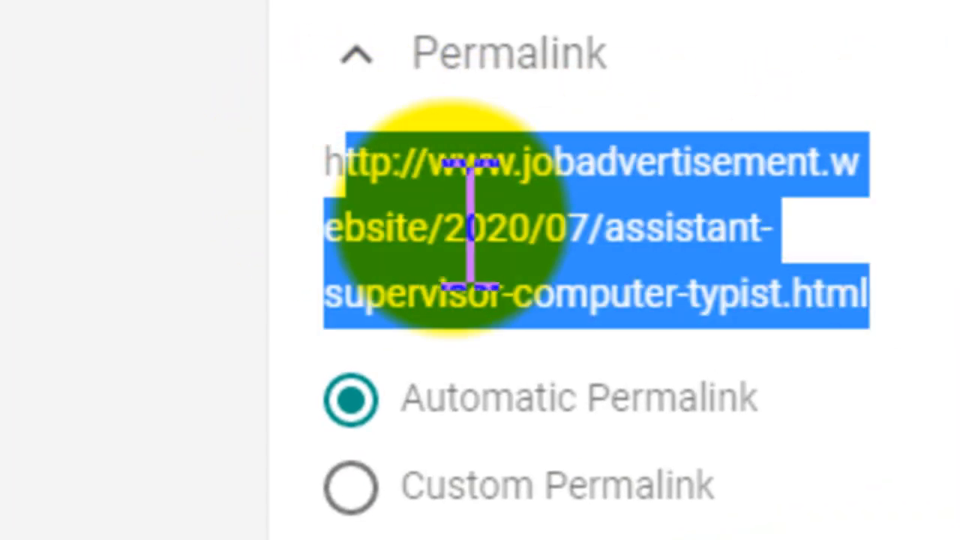
{"action": "left_click", "coordinate": [467, 216]}
{"action": "left_click_drag", "start_coordinate": [606, 225], "coordinate": [881, 309]}
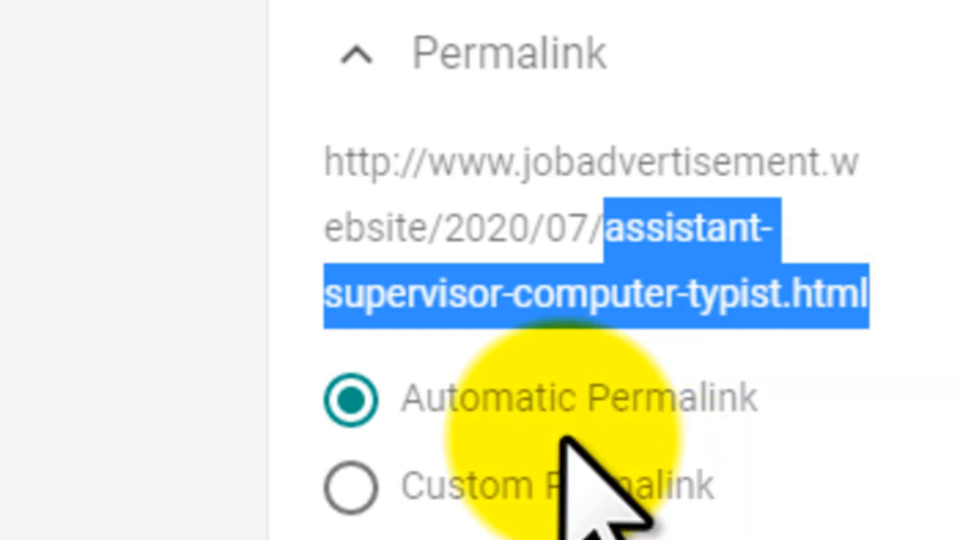
{"action": "left_click_drag", "start_coordinate": [407, 399], "coordinate": [770, 420]}
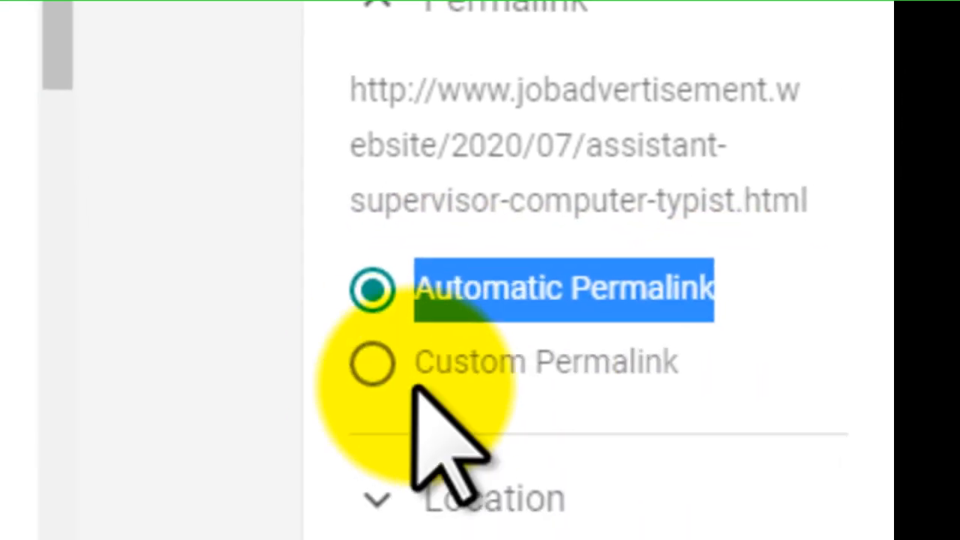
{"action": "left_click", "coordinate": [372, 361]}
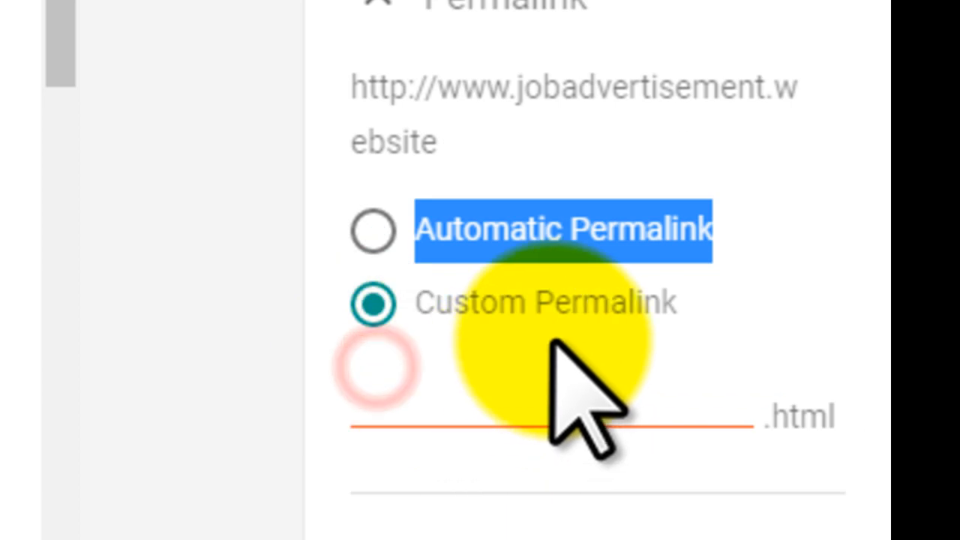
{"action": "left_click", "coordinate": [501, 372]}
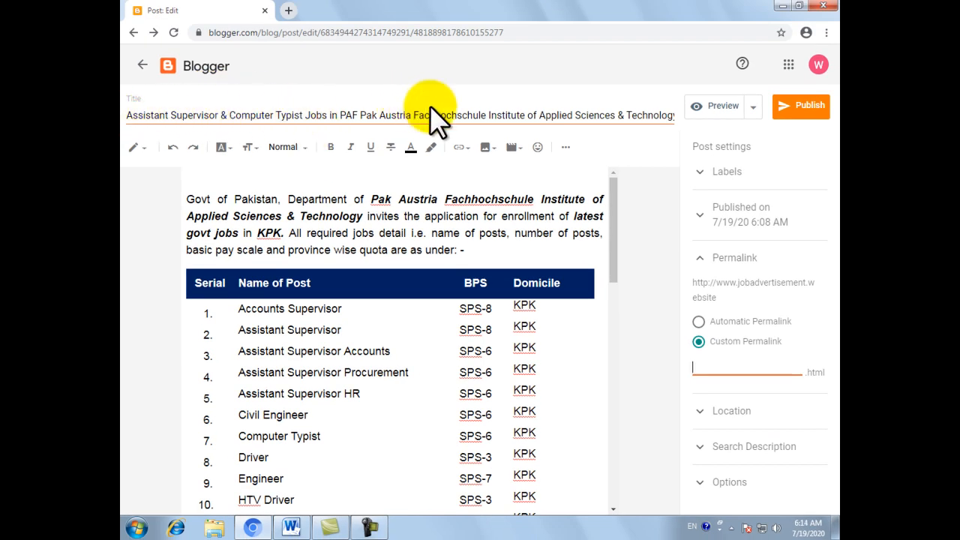
Copy "Assistant Supervisor & Computer Typist Jobs in PAF" from the post title and paste it as the custom permalink
{"action": "left_click", "coordinate": [150, 118]}
{"action": "left_click_drag", "start_coordinate": [150, 117], "coordinate": [363, 118]}
{"action": "key", "text": "ctrl+c"}
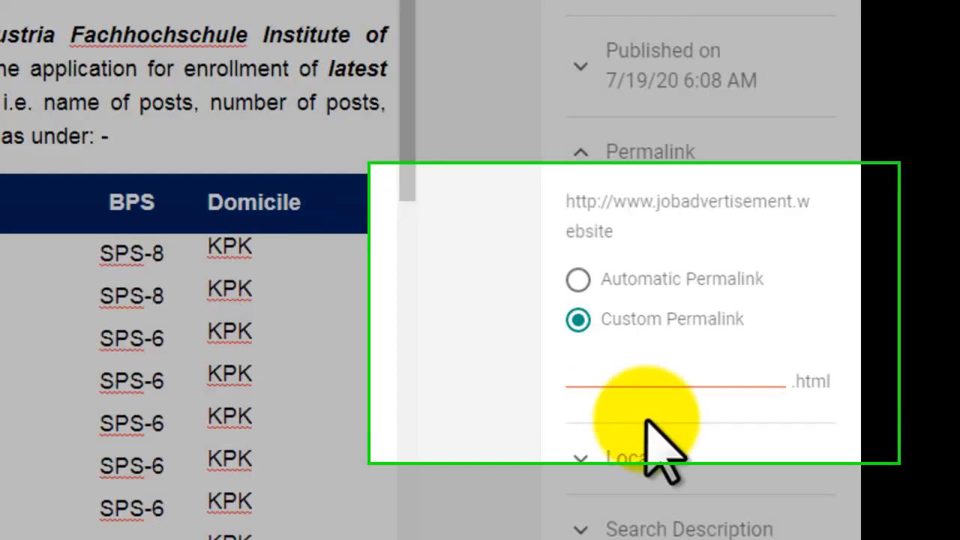
{"action": "left_click", "coordinate": [720, 367]}
{"action": "key", "text": "ctrl+v"}
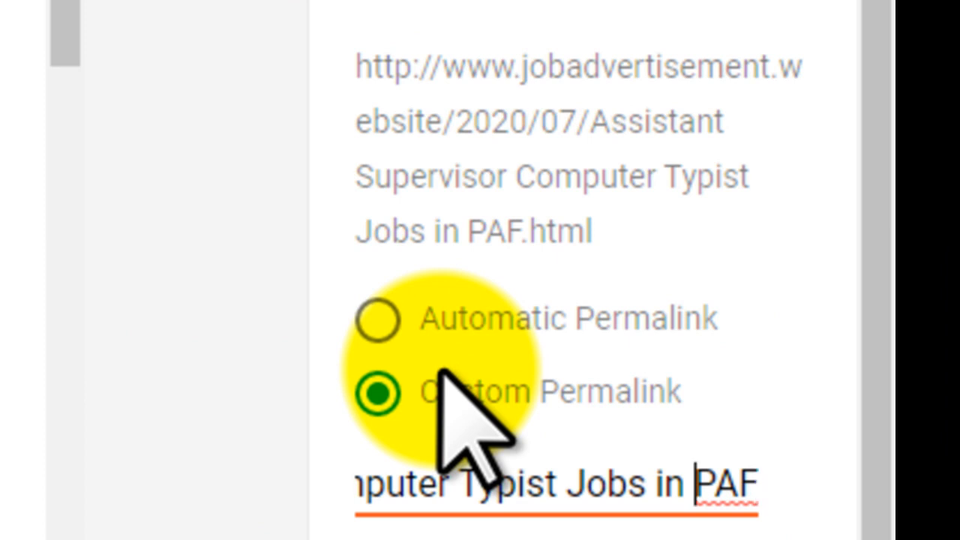
Replace every space in the custom permalink with a hyphen to get "Assistant-Supervisor-&-Computer-Typist-Jobs-in-PAF"
{"action": "key", "text": "Home"}
{"action": "key", "text": "ctrl+Right"}
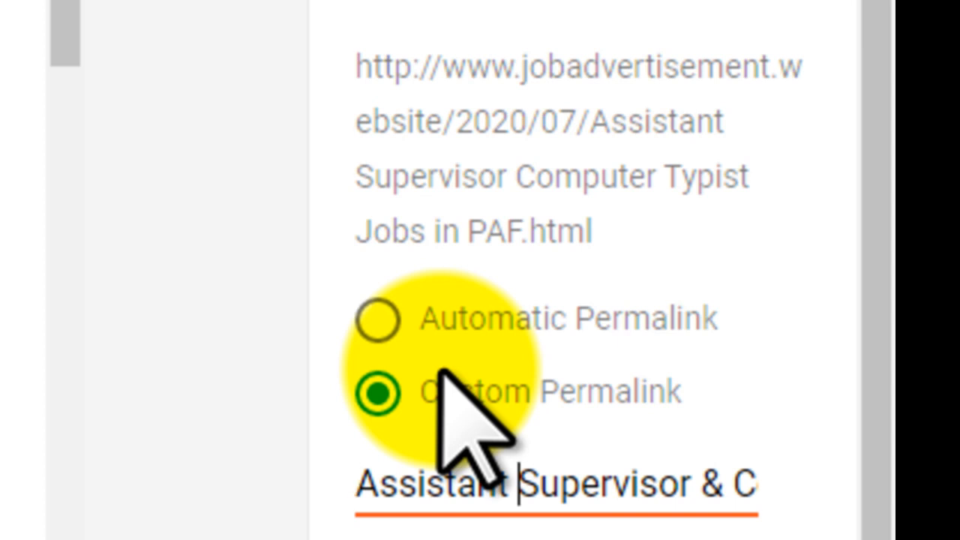
{"action": "key", "text": "BackSpace"}
{"action": "type", "text": "-"}
{"action": "key", "text": "ctrl+Right"}
{"action": "key", "text": "BackSpace"}
{"action": "type", "text": "-"}
{"action": "key", "text": "ctrl+Right"}
{"action": "key", "text": "BackSpace"}
{"action": "type", "text": "-"}
{"action": "key", "text": "ctrl+Right"}
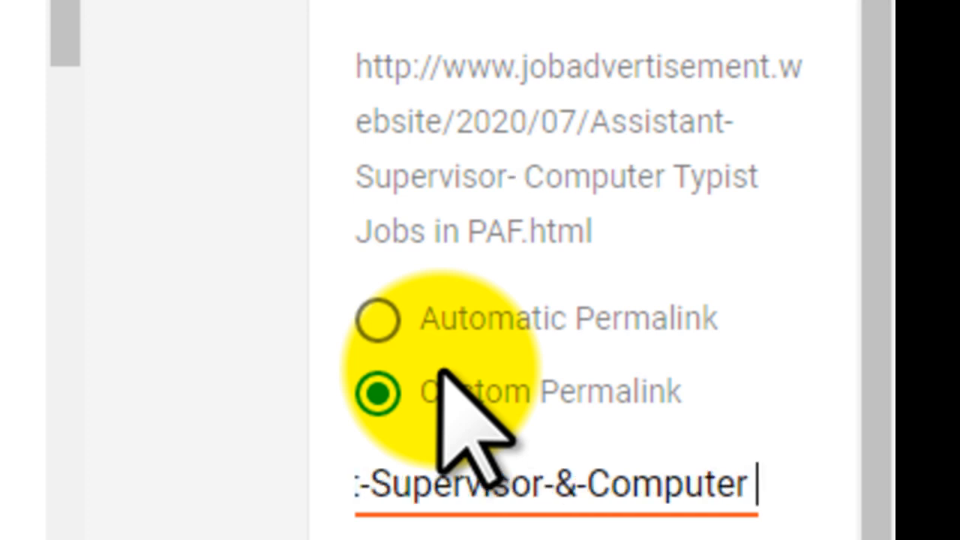
{"action": "key", "text": "BackSpace"}
{"action": "type", "text": "-"}
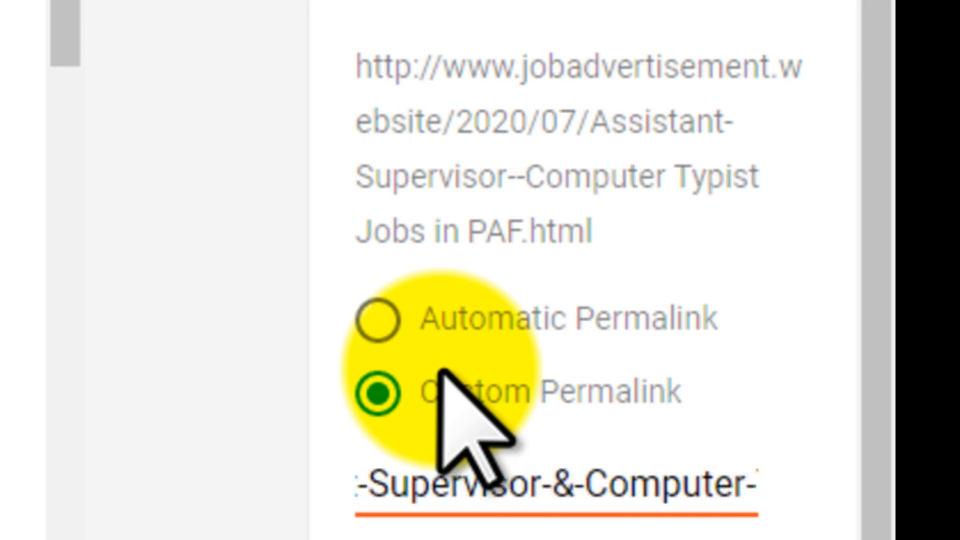
{"action": "key", "text": "ctrl+Right"}
{"action": "key", "text": "BackSpace"}
{"action": "type", "text": "-"}
{"action": "key", "text": "ctrl+Right"}
{"action": "key", "text": "ctrl+Right"}
{"action": "key", "text": "ctrl+Left"}
{"action": "key", "text": "BackSpace"}
{"action": "type", "text": "-"}
{"action": "key", "text": "ctrl+Right"}
{"action": "key", "text": "BackSpace"}
{"action": "type", "text": "-"}
{"action": "key", "text": "ctrl+Right"}
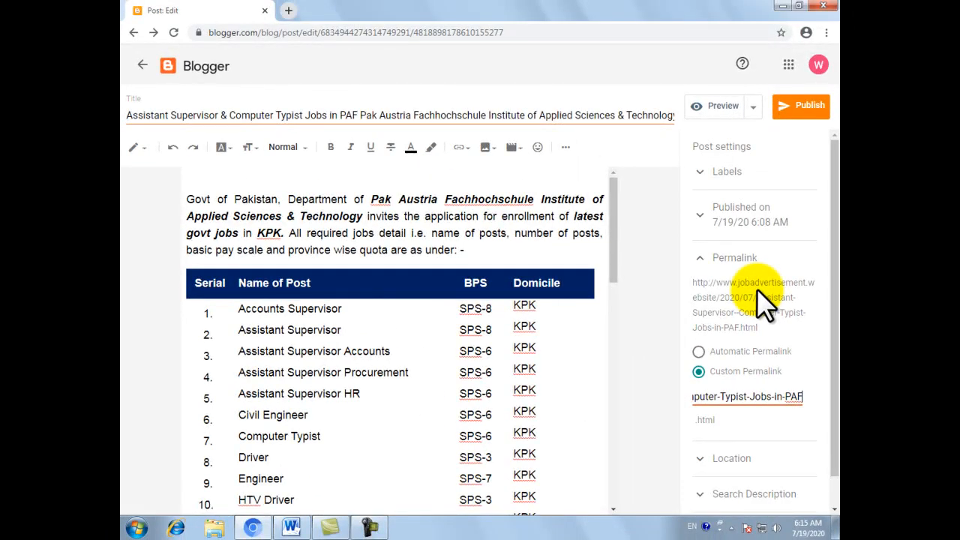
Paste the post's opening sentence as the search description and trim it to end with "invites the application for enrollment"
{"action": "scroll", "coordinate": [757, 289], "scroll_direction": "down", "scroll_amount": 1}
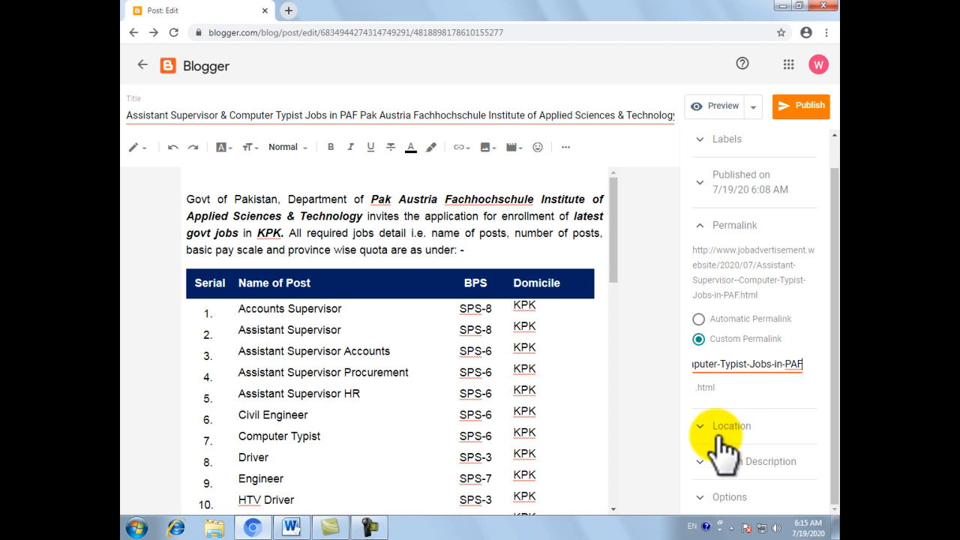
{"action": "left_click", "coordinate": [770, 459]}
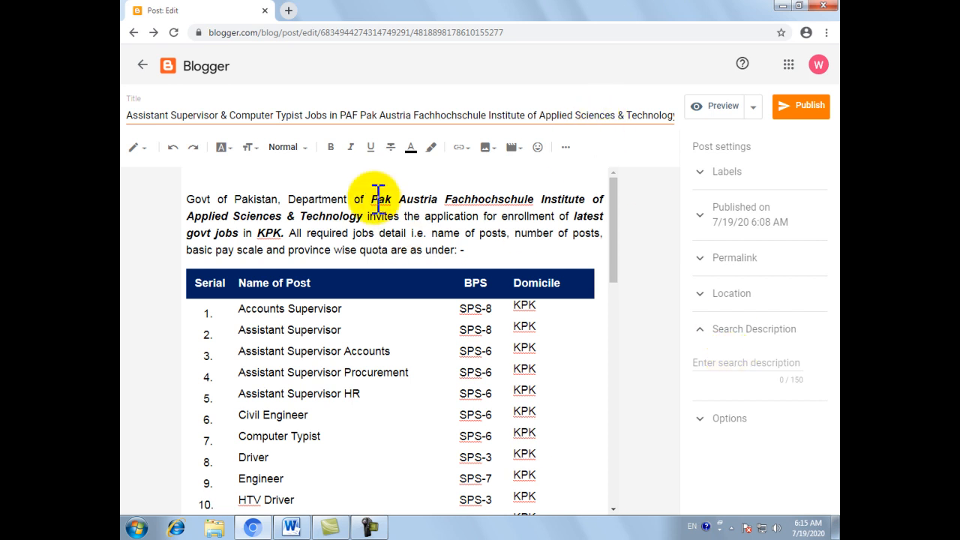
{"action": "left_click_drag", "start_coordinate": [189, 199], "coordinate": [288, 242]}
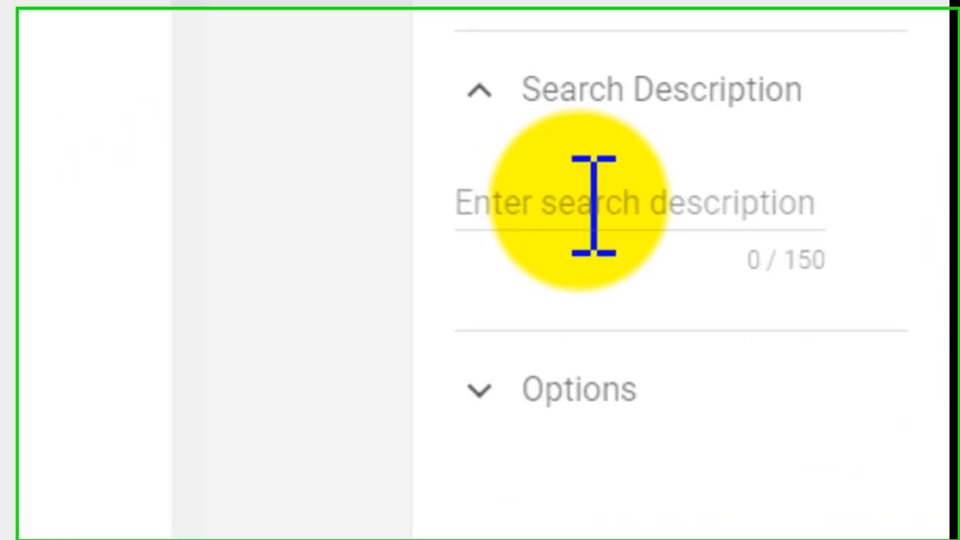
{"action": "left_click", "coordinate": [734, 363]}
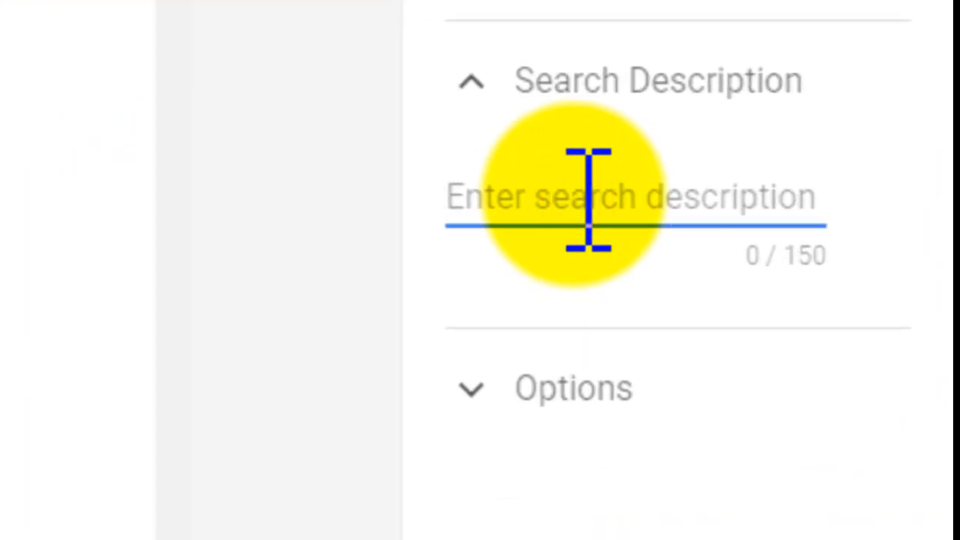
{"action": "key", "text": "ctrl+v"}
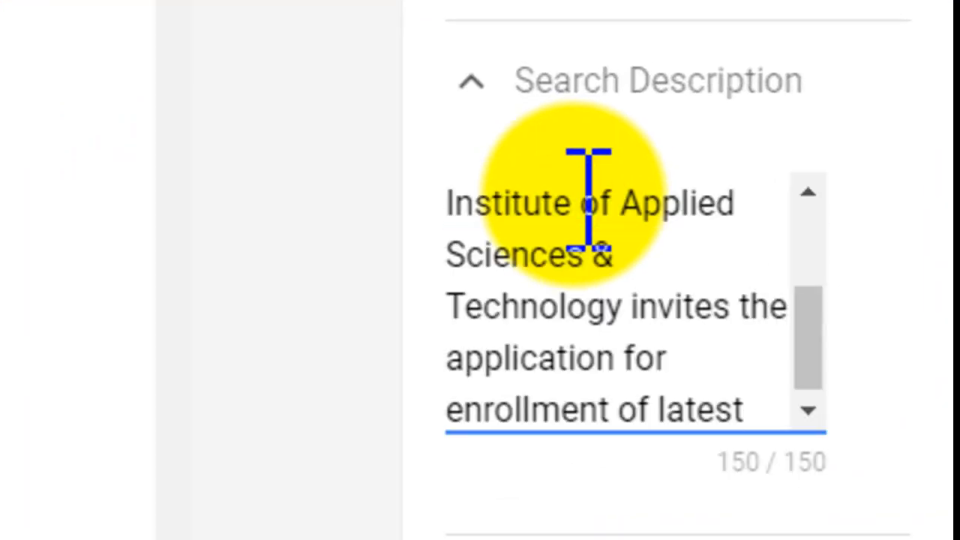
{"action": "key", "text": "BackSpace"}
{"action": "key", "text": "BackSpace"}
{"action": "key", "text": "BackSpace"}
{"action": "key", "text": "BackSpace"}
{"action": "key", "text": "BackSpace"}
{"action": "key", "text": "BackSpace"}
{"action": "key", "text": "BackSpace"}
{"action": "key", "text": "BackSpace"}
{"action": "key", "text": "BackSpace"}
{"action": "key", "text": "BackSpace"}
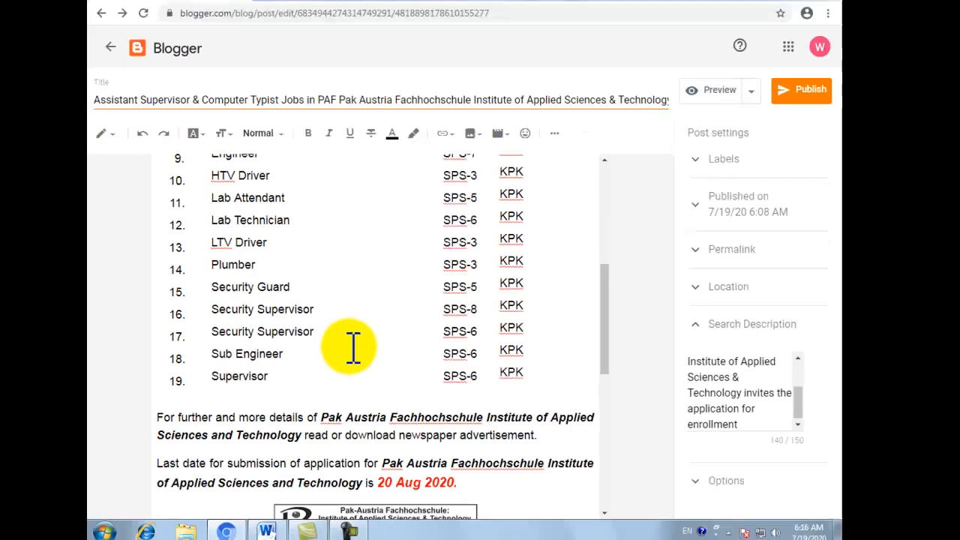
Check the finished post content from start to end and publish the post to the blog
{"action": "scroll", "coordinate": [353, 346], "scroll_direction": "down", "scroll_amount": 10}
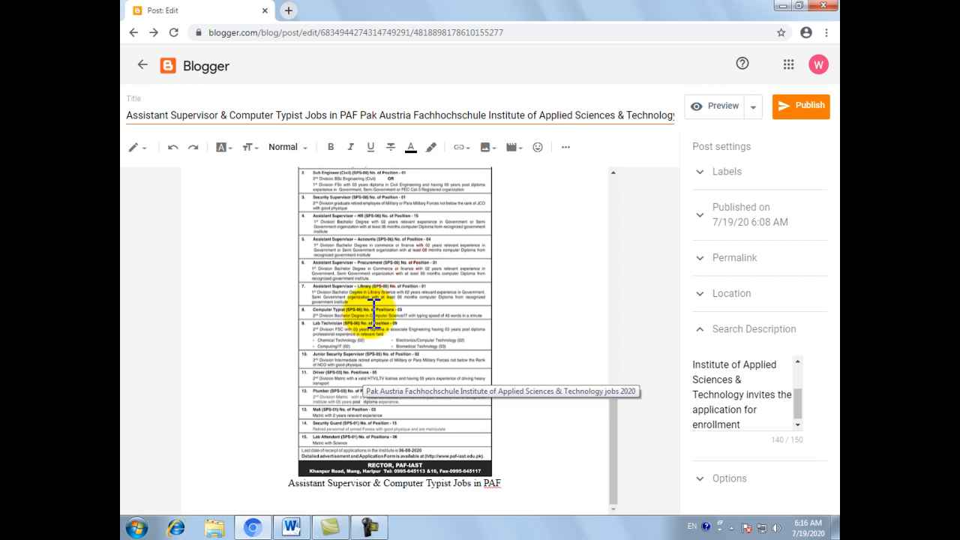
{"action": "scroll", "coordinate": [373, 313], "scroll_direction": "up", "scroll_amount": 6}
{"action": "scroll", "coordinate": [374, 313], "scroll_direction": "up", "scroll_amount": 5}
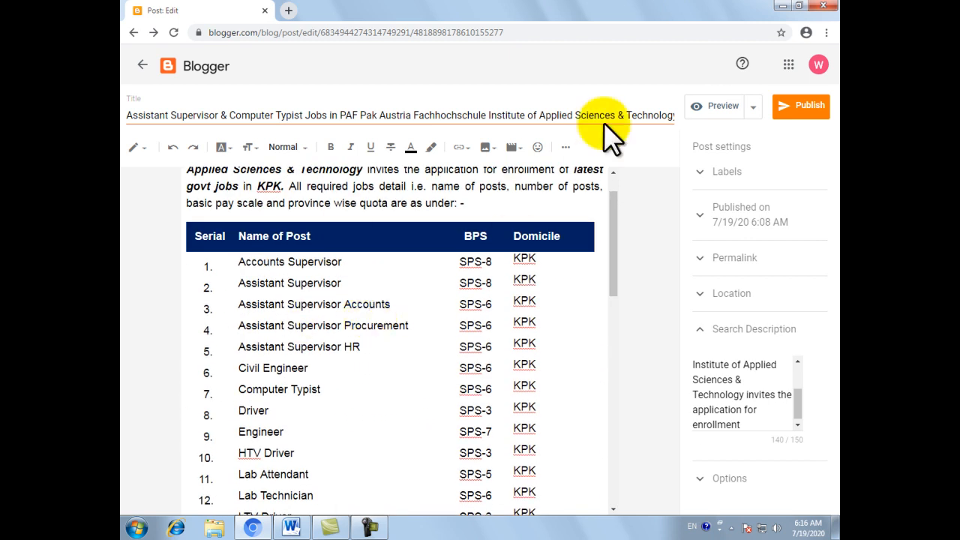
{"action": "left_click", "coordinate": [798, 114]}
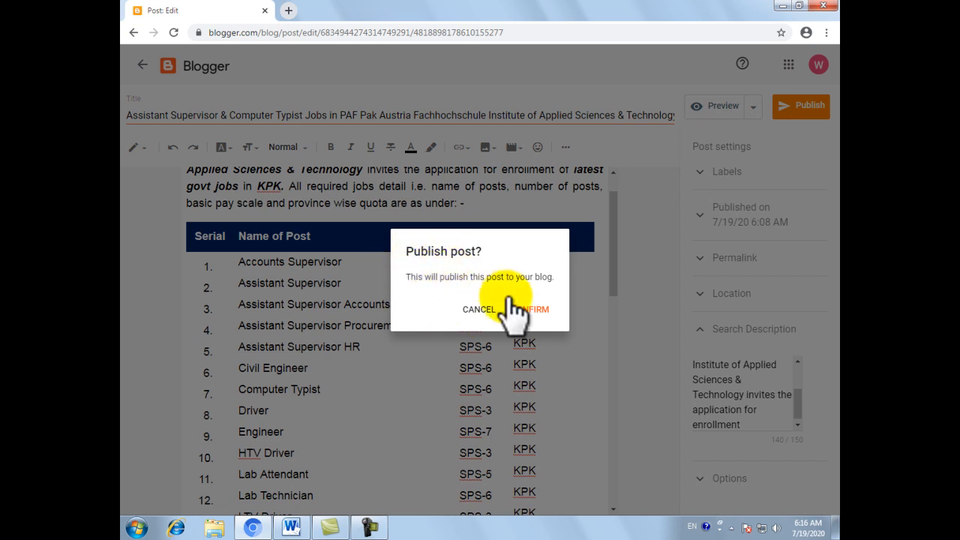
{"action": "left_click", "coordinate": [534, 319]}
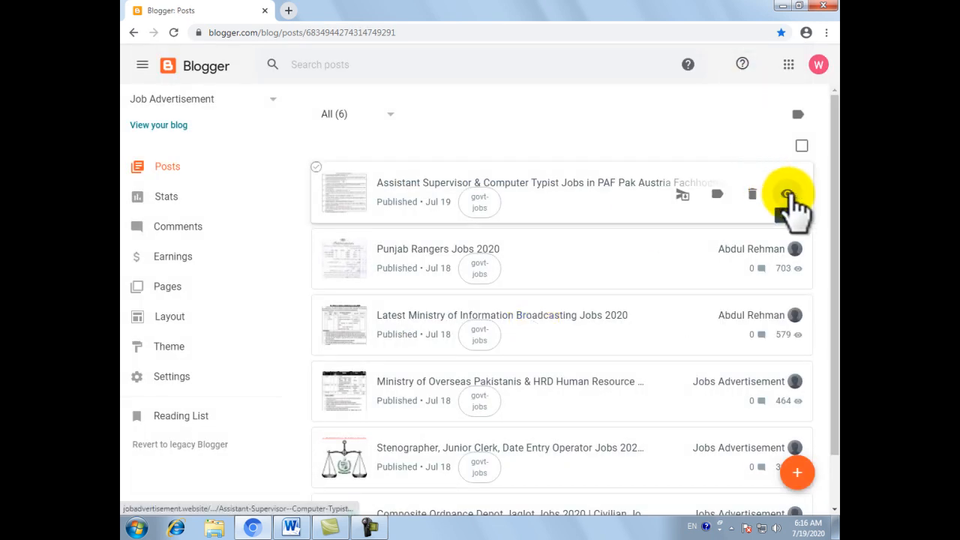
View the published Assistant Supervisor & Computer Typist post on the live blog and examine its job table and newspaper advertisement
{"action": "left_click", "coordinate": [786, 192]}
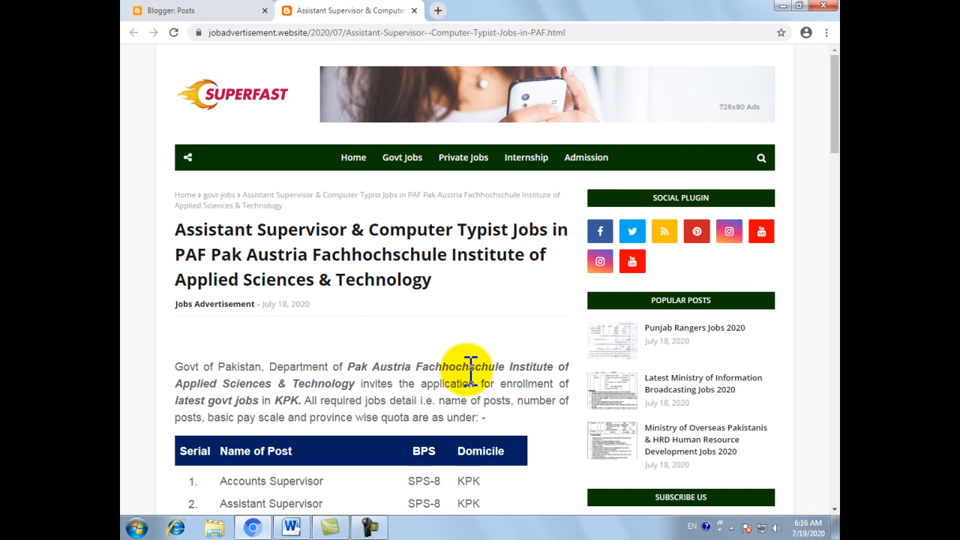
{"action": "scroll", "coordinate": [468, 371], "scroll_direction": "down", "scroll_amount": 3}
{"action": "scroll", "coordinate": [468, 371], "scroll_direction": "down", "scroll_amount": 5}
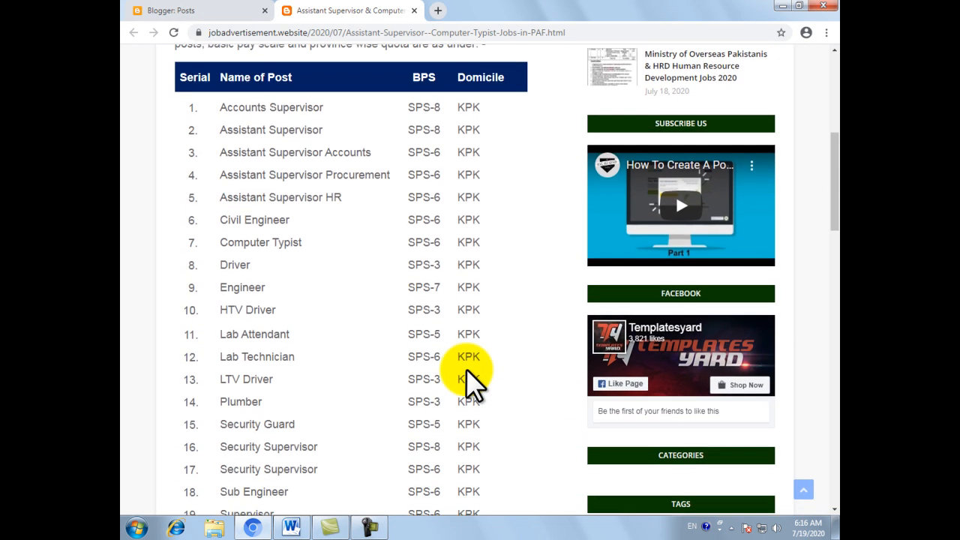
{"action": "scroll", "coordinate": [467, 371], "scroll_direction": "down", "scroll_amount": 10}
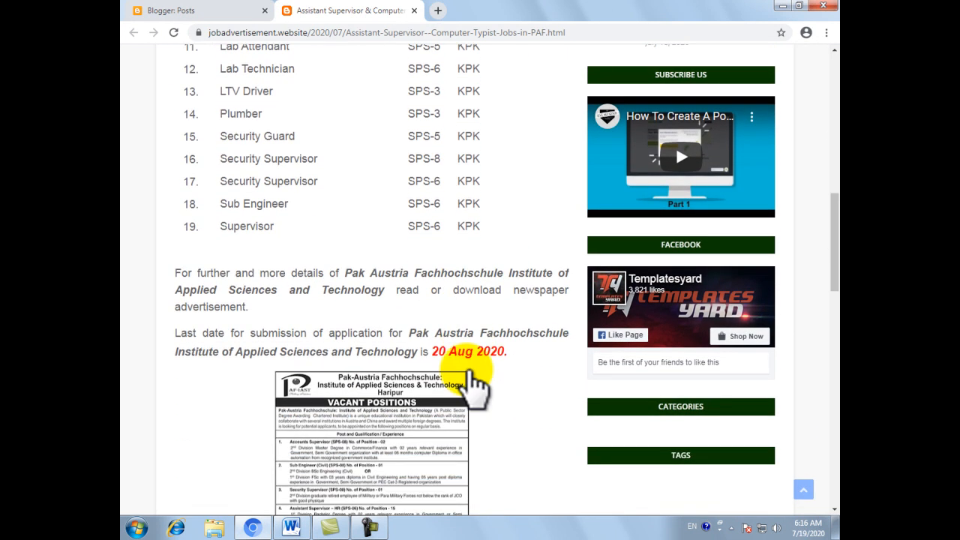
{"action": "scroll", "coordinate": [468, 375], "scroll_direction": "up", "scroll_amount": 6}
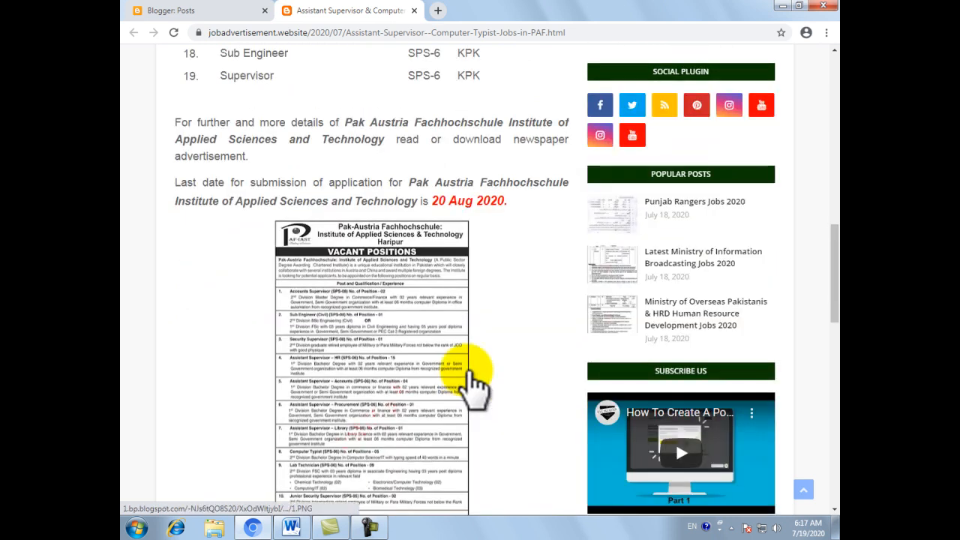
Return to the Blogger posts list, reopen the published PAF jobs post for editing and review its content
{"action": "left_click", "coordinate": [204, 9]}
{"action": "left_click", "coordinate": [520, 182]}
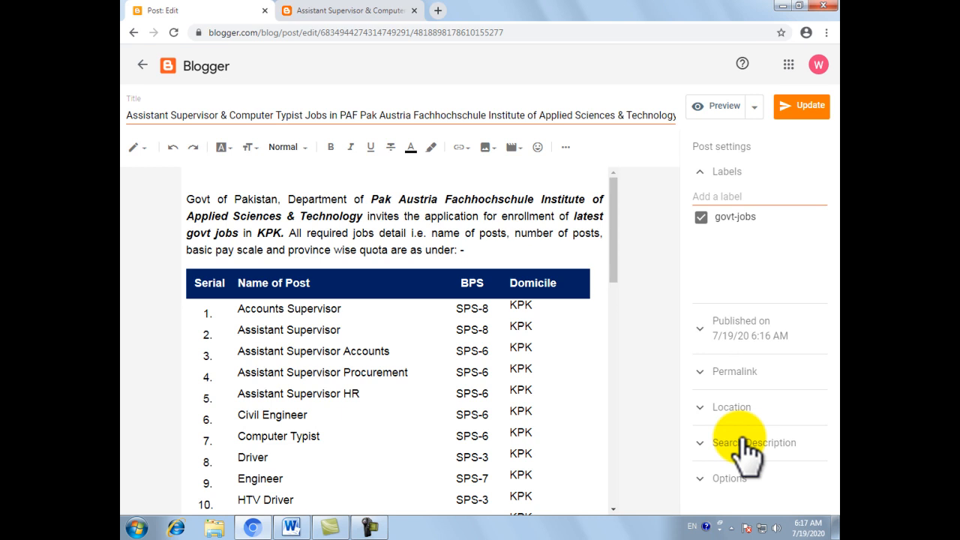
{"action": "scroll", "coordinate": [251, 285], "scroll_direction": "down", "scroll_amount": 10}
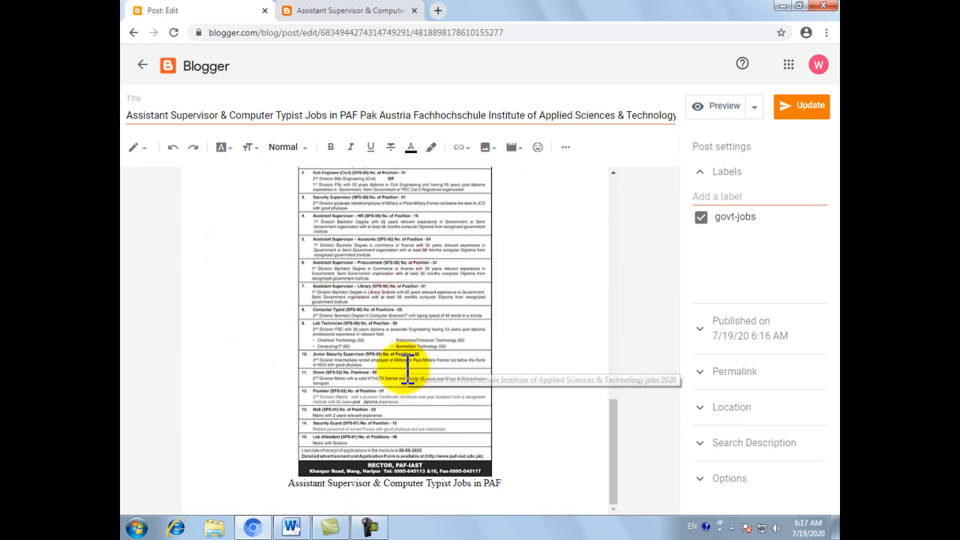
{"action": "scroll", "coordinate": [407, 368], "scroll_direction": "up", "scroll_amount": 8}
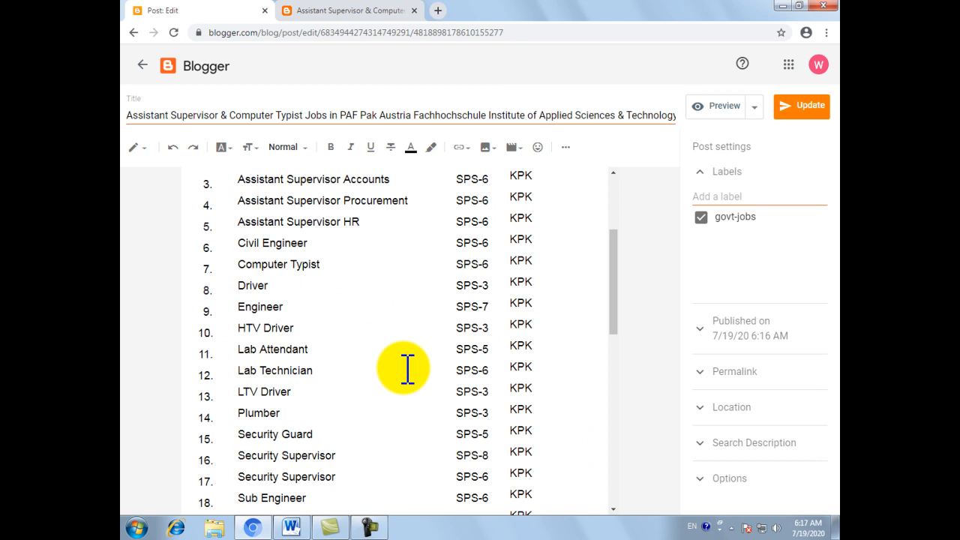
{"action": "scroll", "coordinate": [408, 367], "scroll_direction": "up", "scroll_amount": 2}
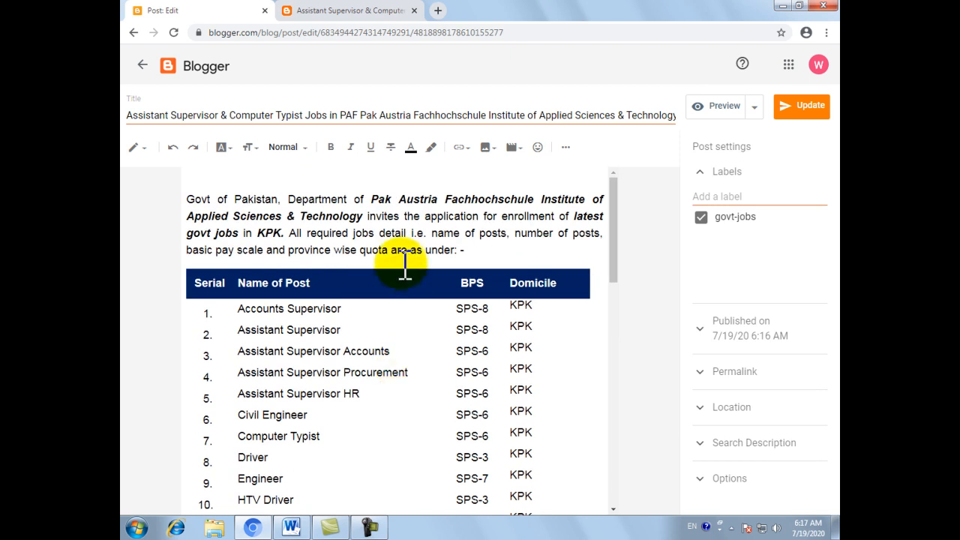